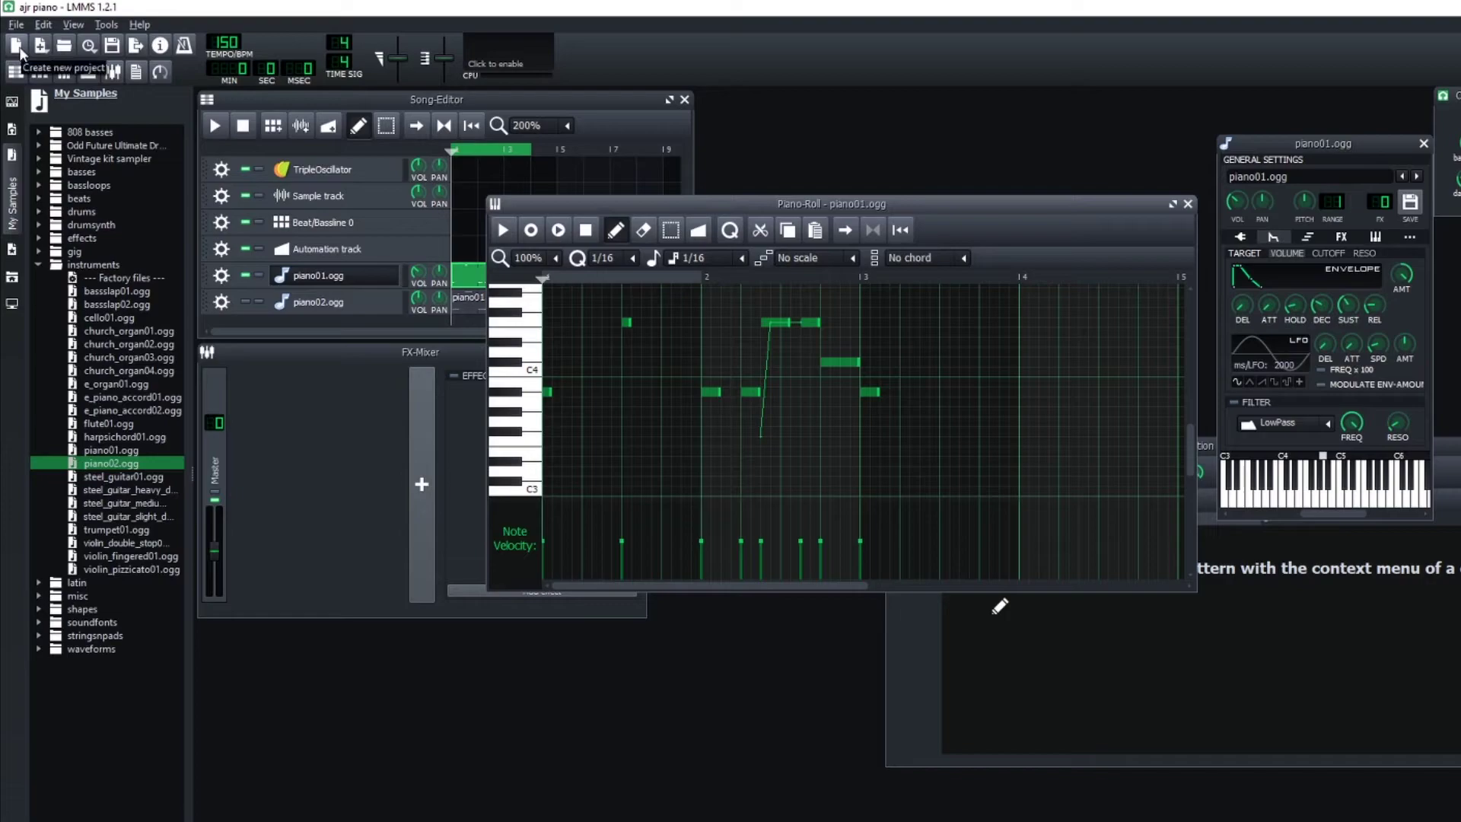
Start a new project and add piano01.ogg from My Samples > instruments as a new Song-Editor track.
left_click(16, 45)
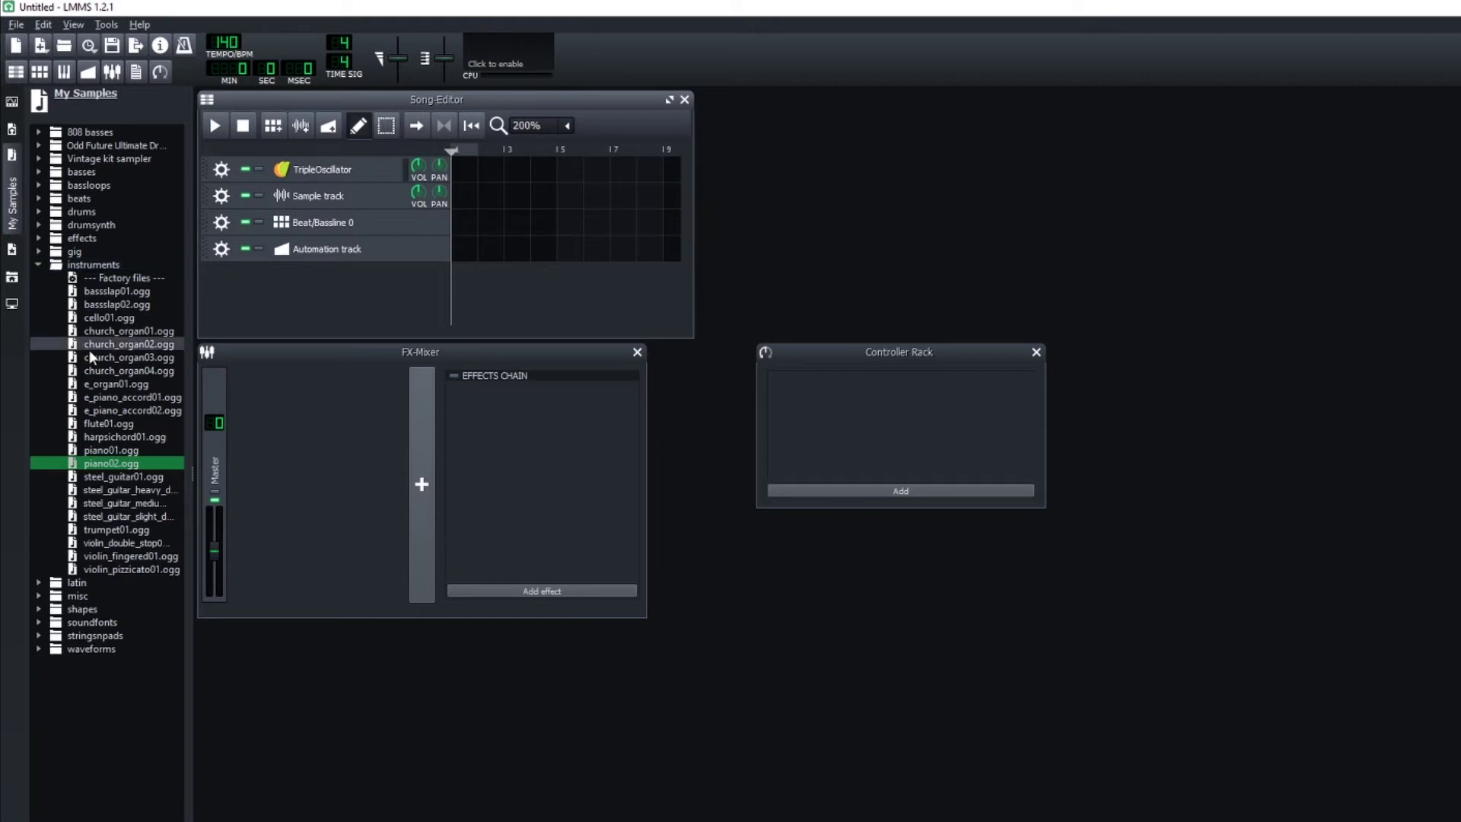
left_click(121, 452)
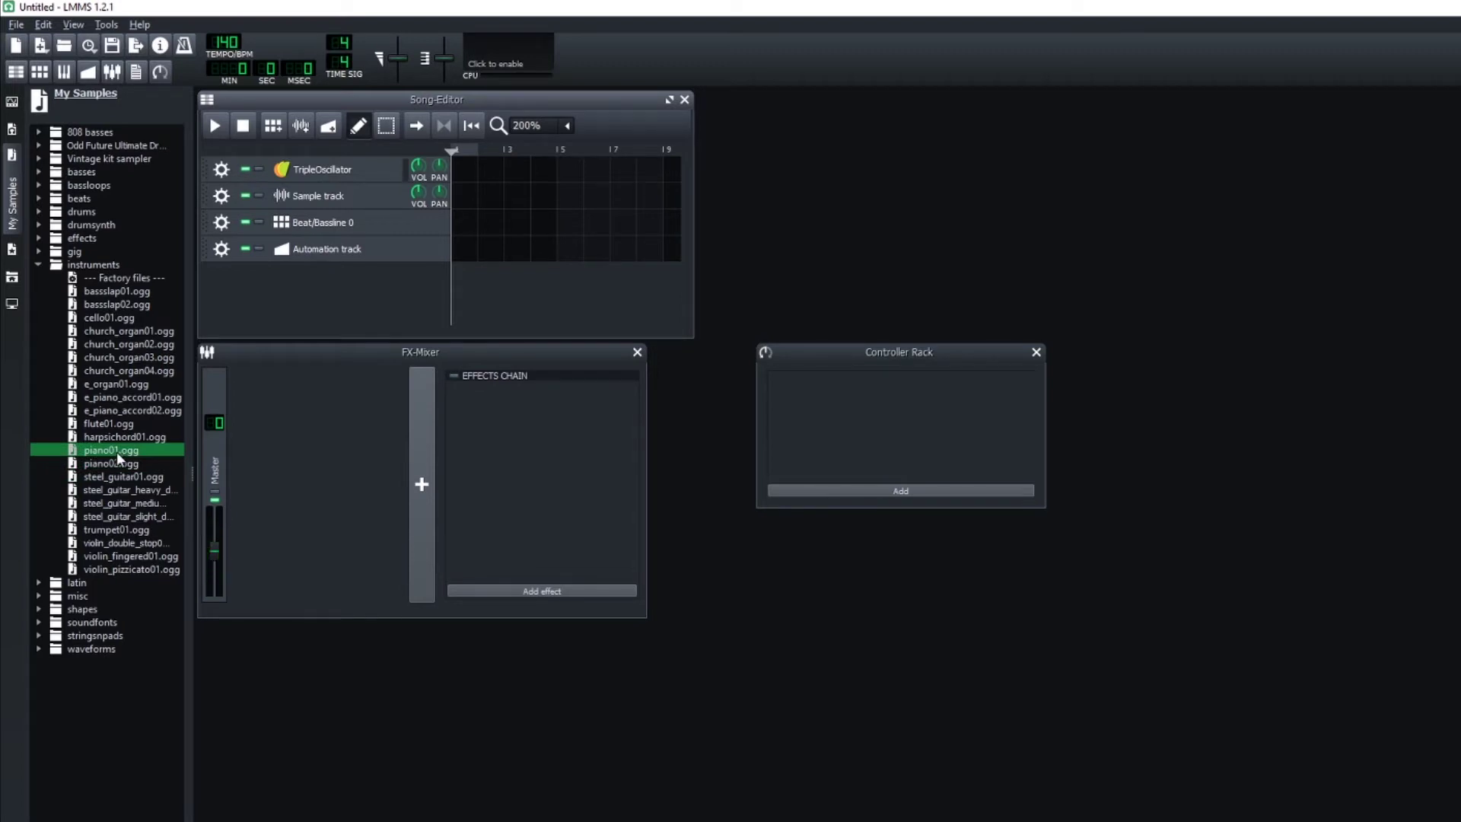
left_click_drag(117, 450, 366, 284)
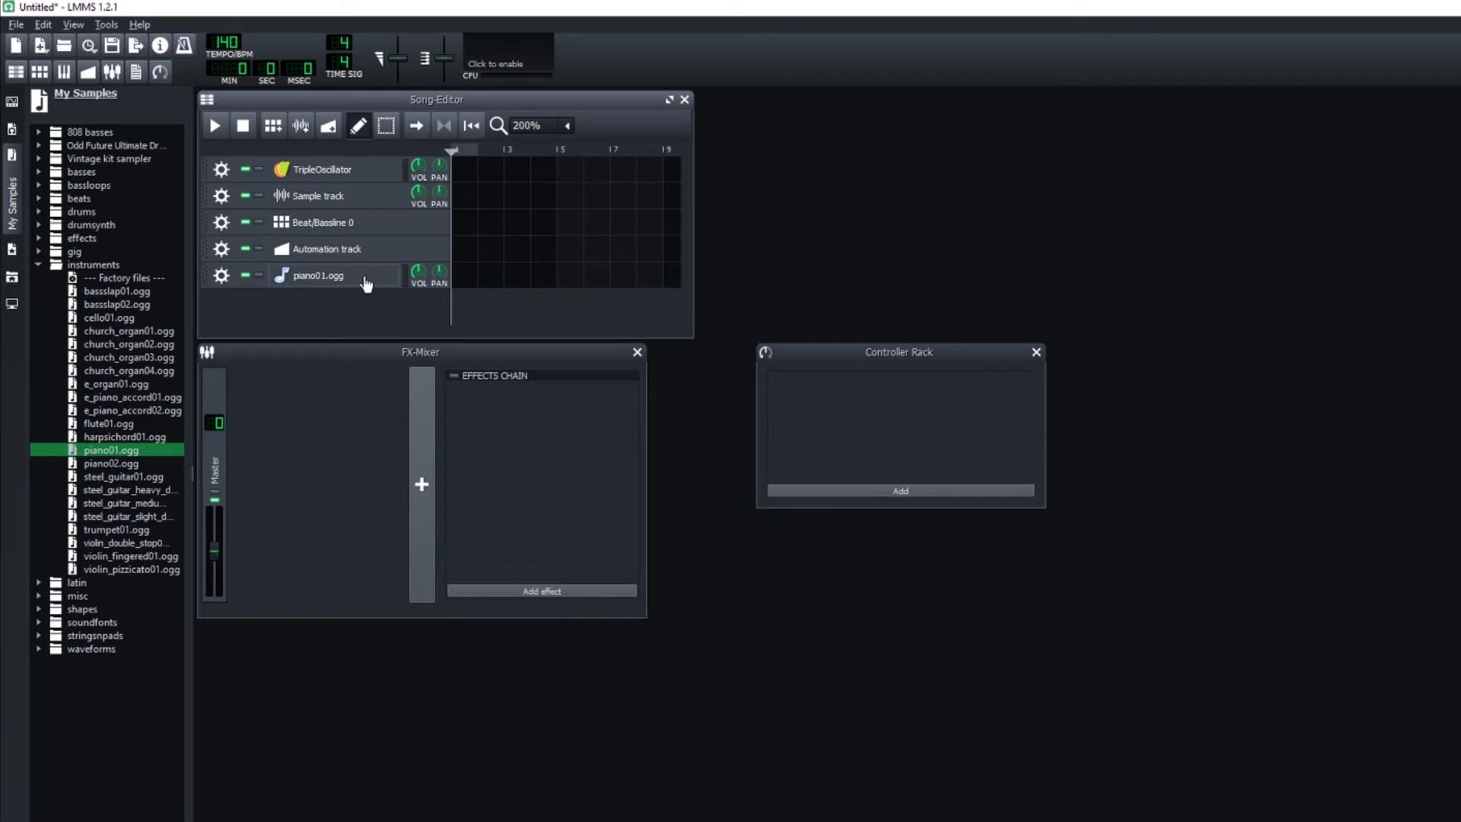
Set the tempo to 150 BPM and create an empty clip at bar 1 of piano01.ogg.
scroll(229, 51, "up", 10)
left_click(466, 268)
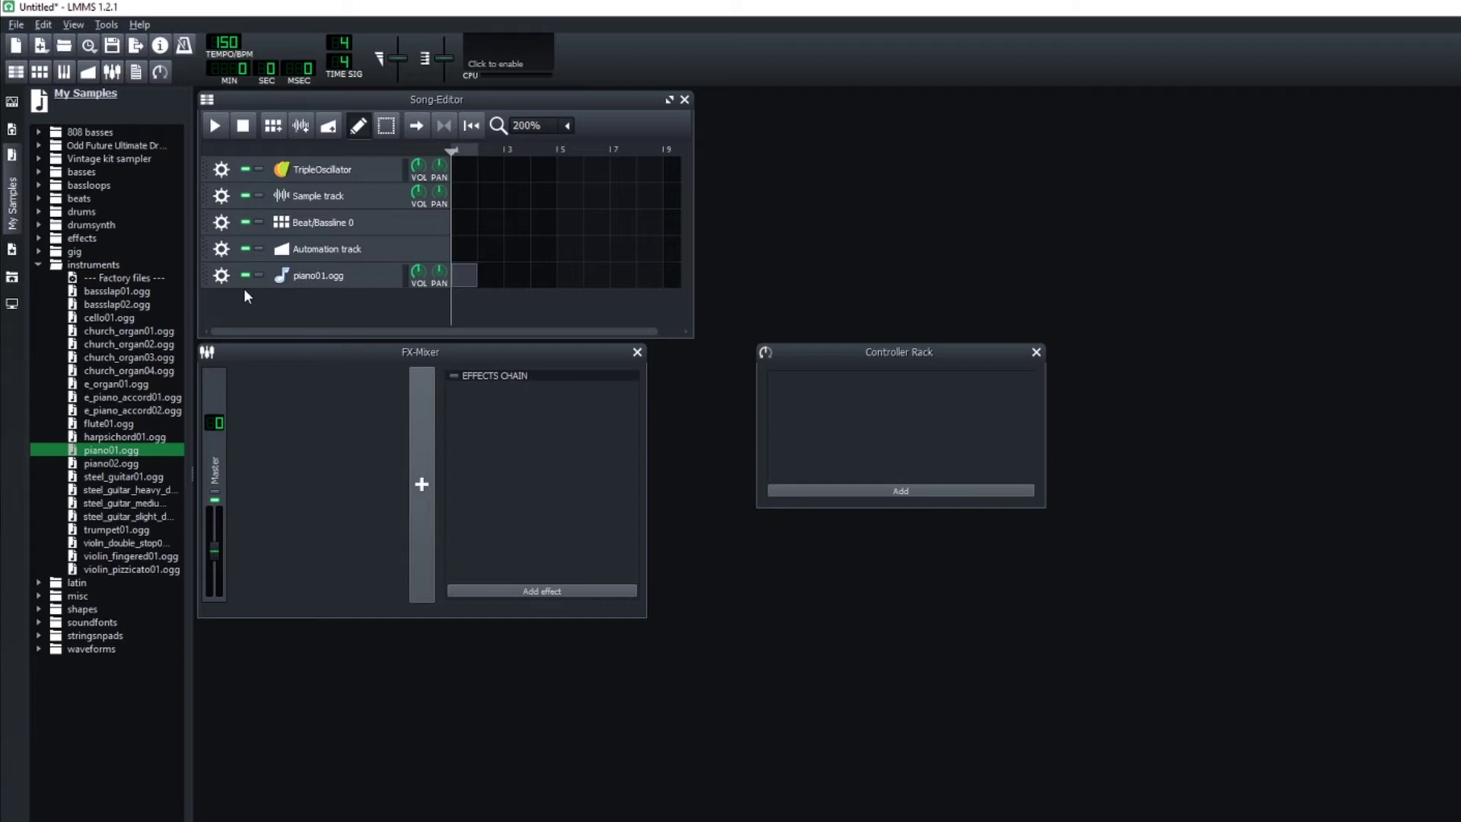
Look through the MIDI options in the piano01.ogg track's gear menu.
left_click(220, 275)
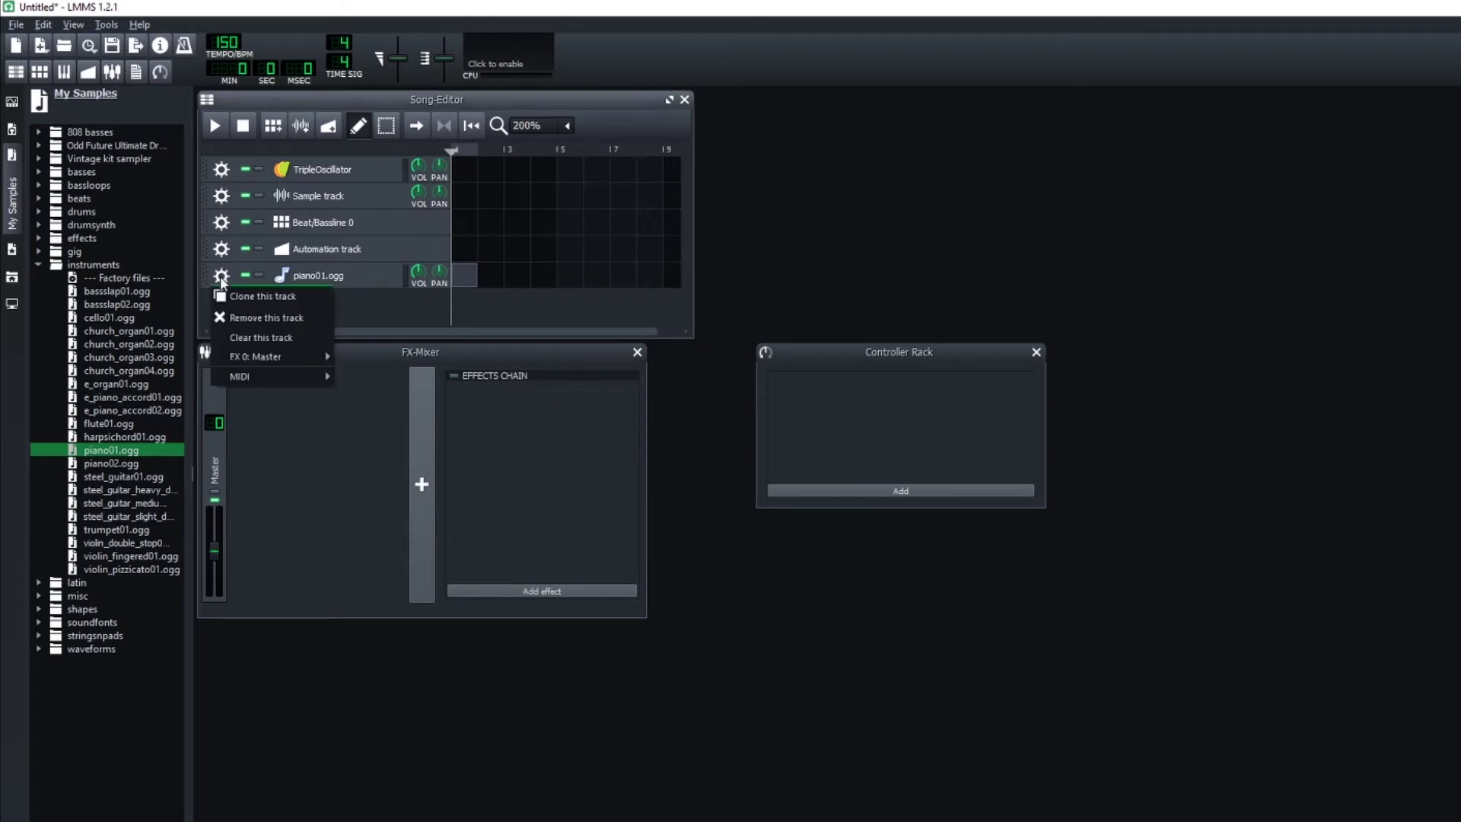
mouse_move(286, 355)
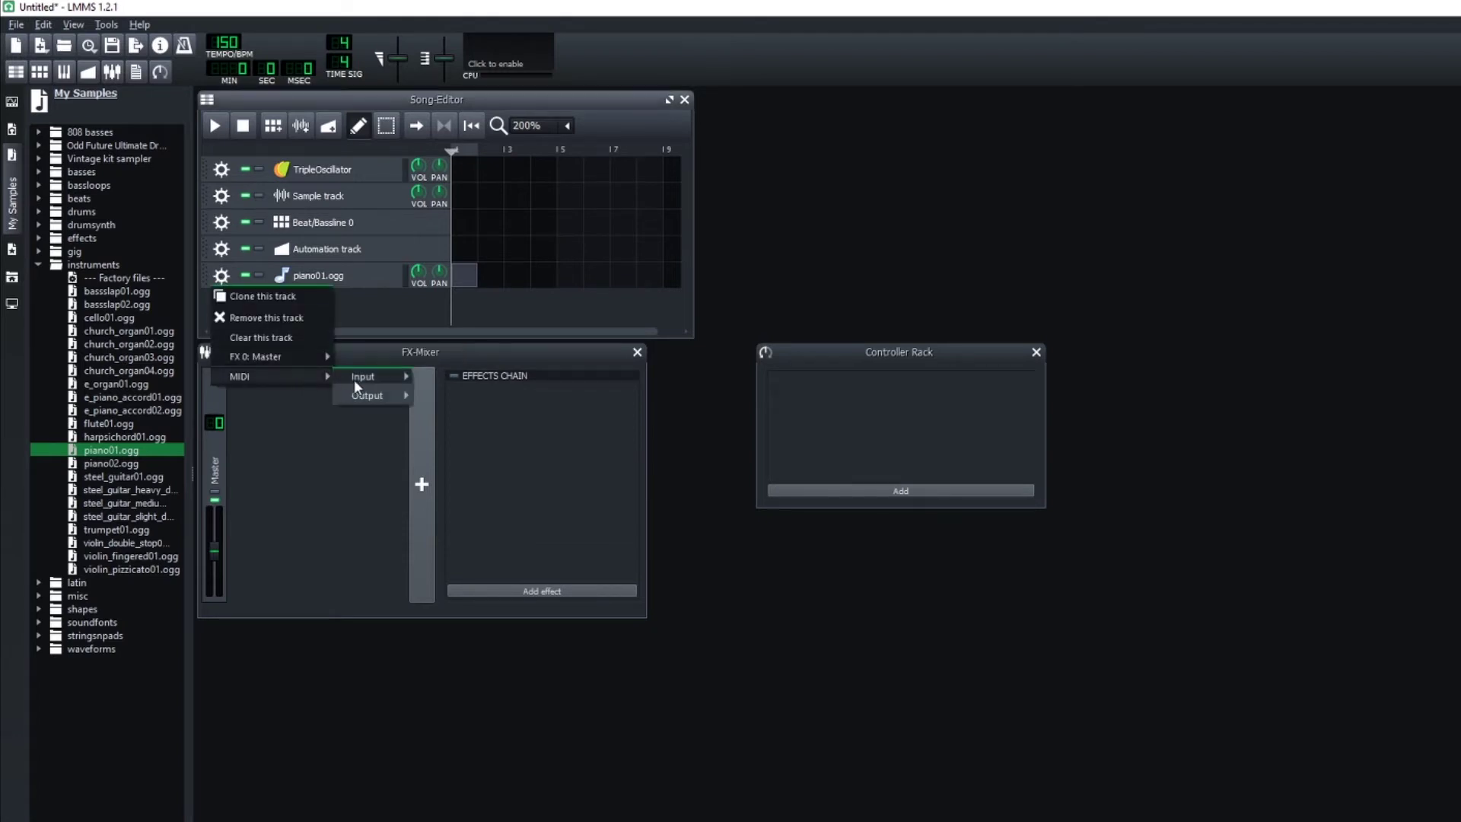
left_click(433, 376)
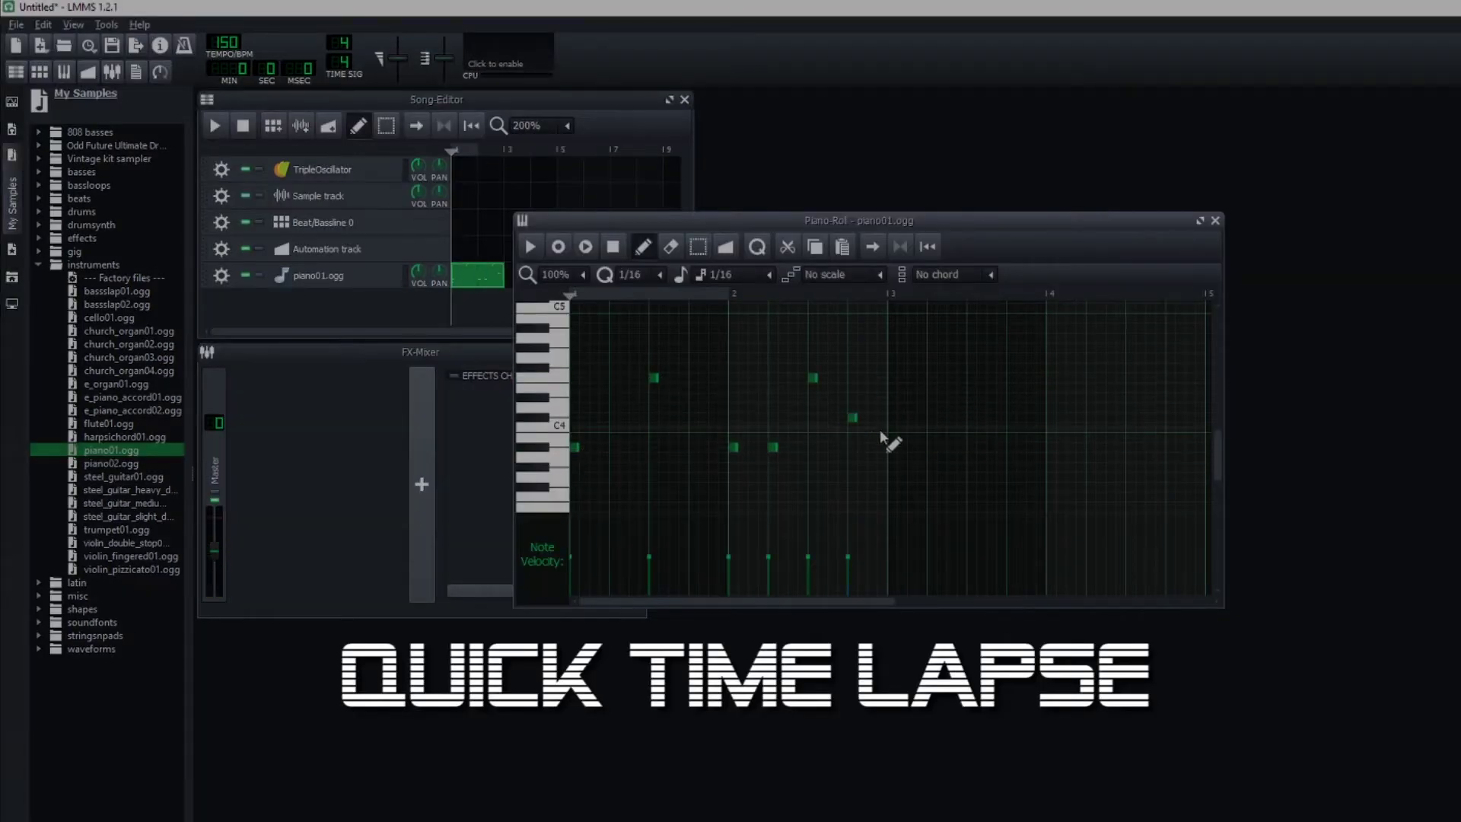
Draw and lengthen melody notes between C4 and C5 across two bars, then play and stop it.
left_click(892, 446)
left_click_drag(856, 418, 875, 418)
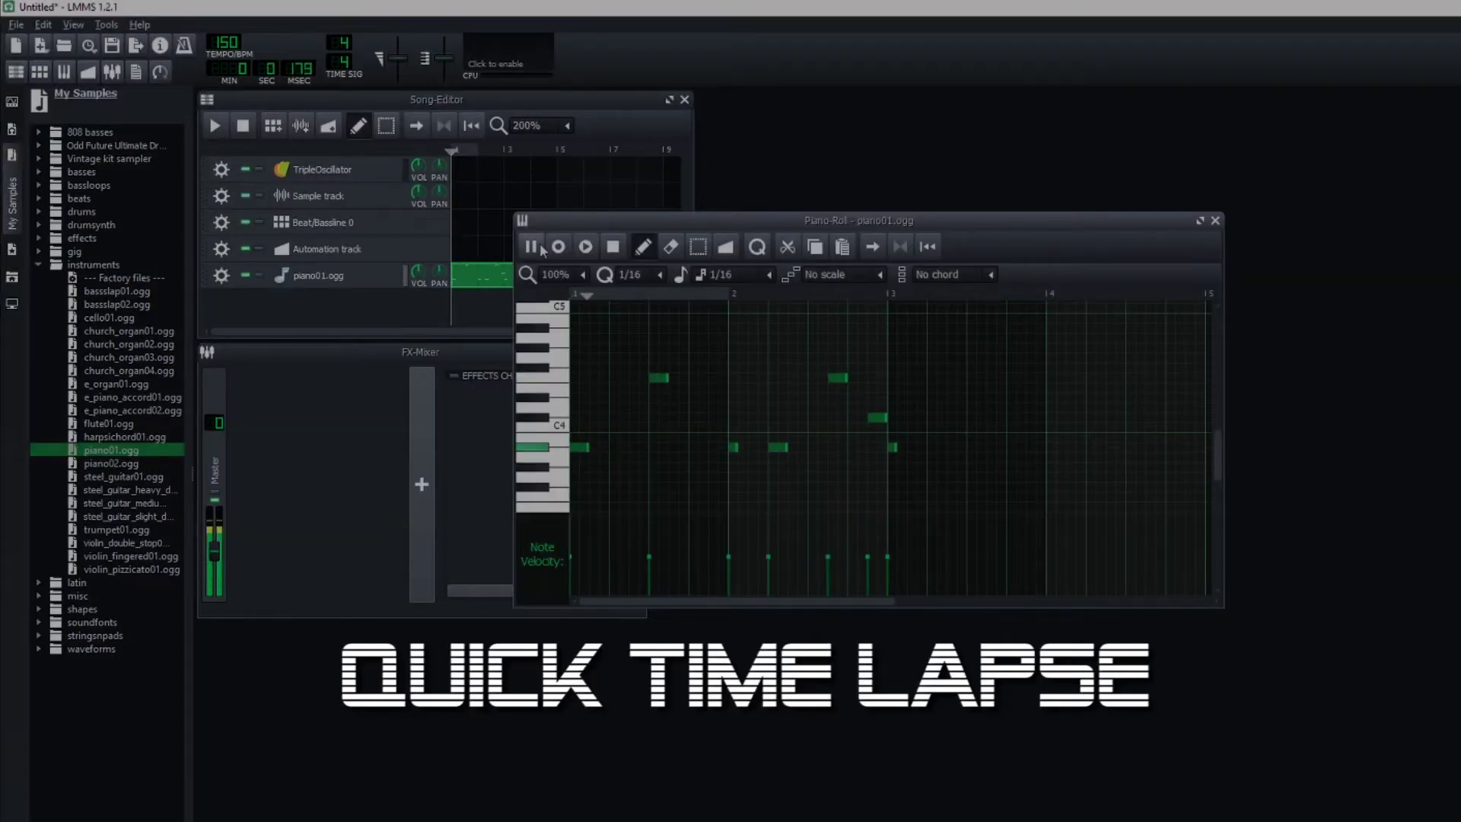
left_click_drag(815, 377, 847, 377)
left_click_drag(656, 378, 668, 377)
left_click_drag(876, 418, 857, 418)
left_click(836, 377)
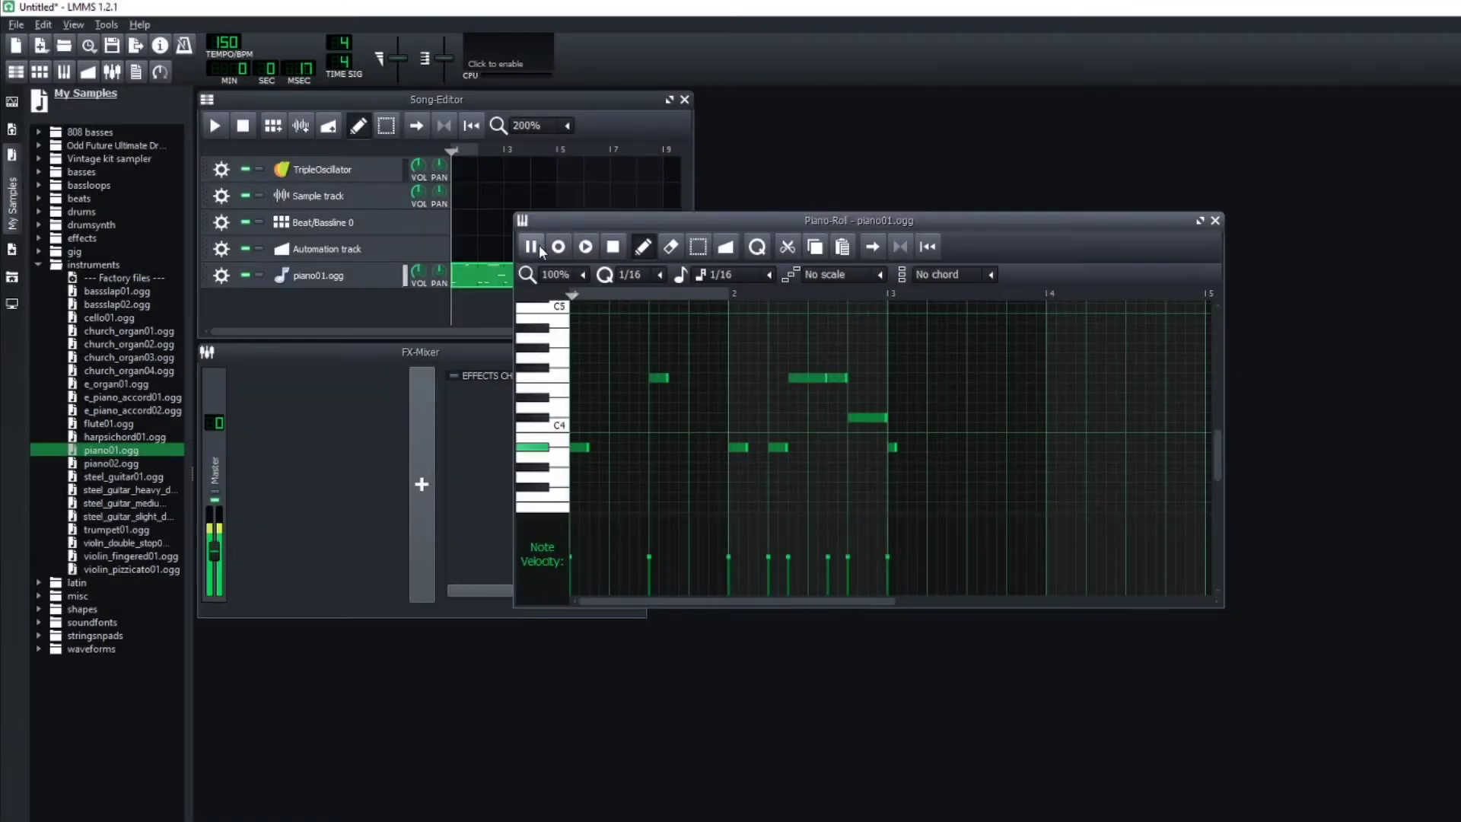
left_click(530, 246)
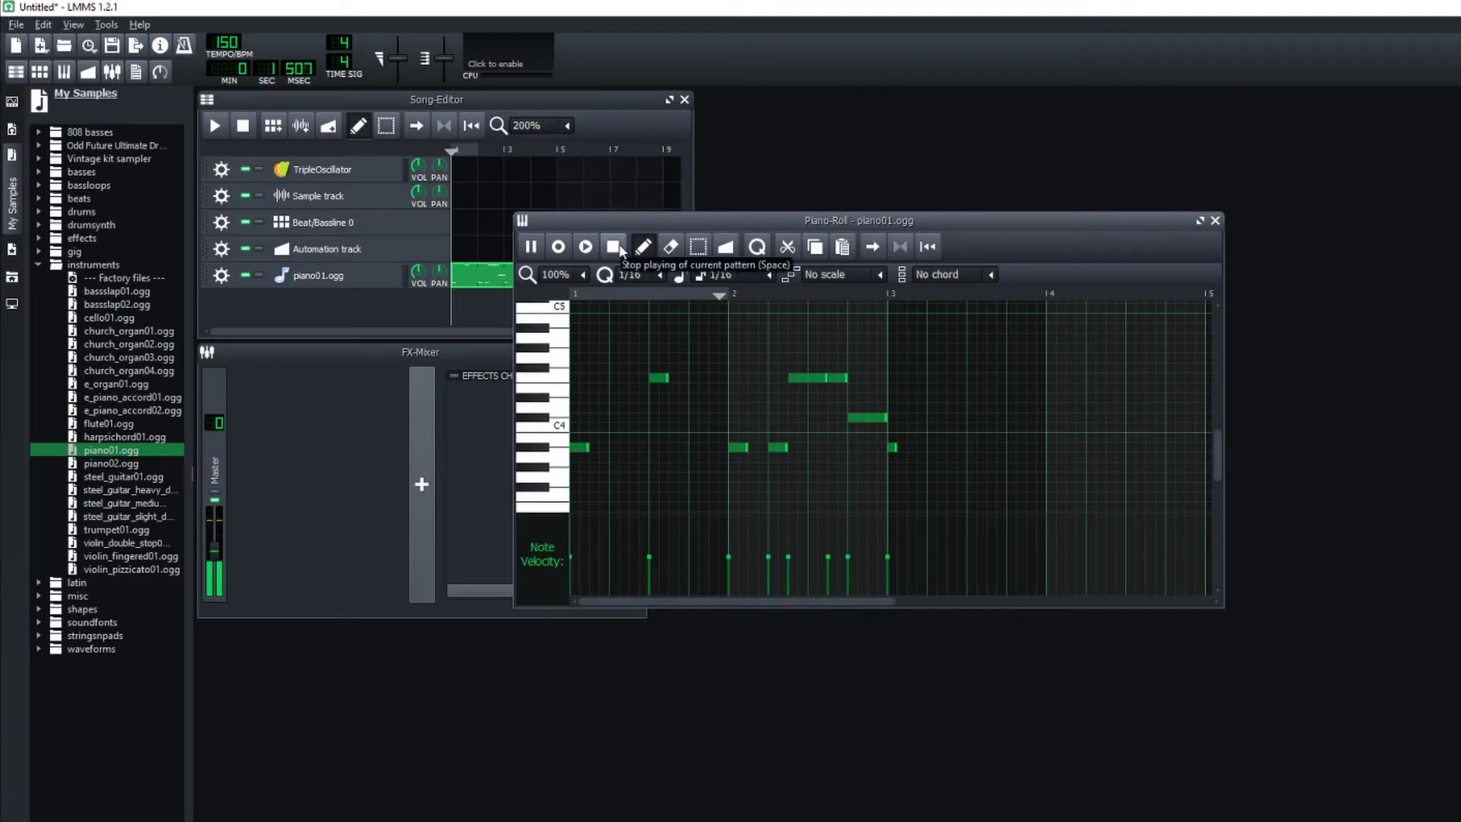
left_click(614, 253)
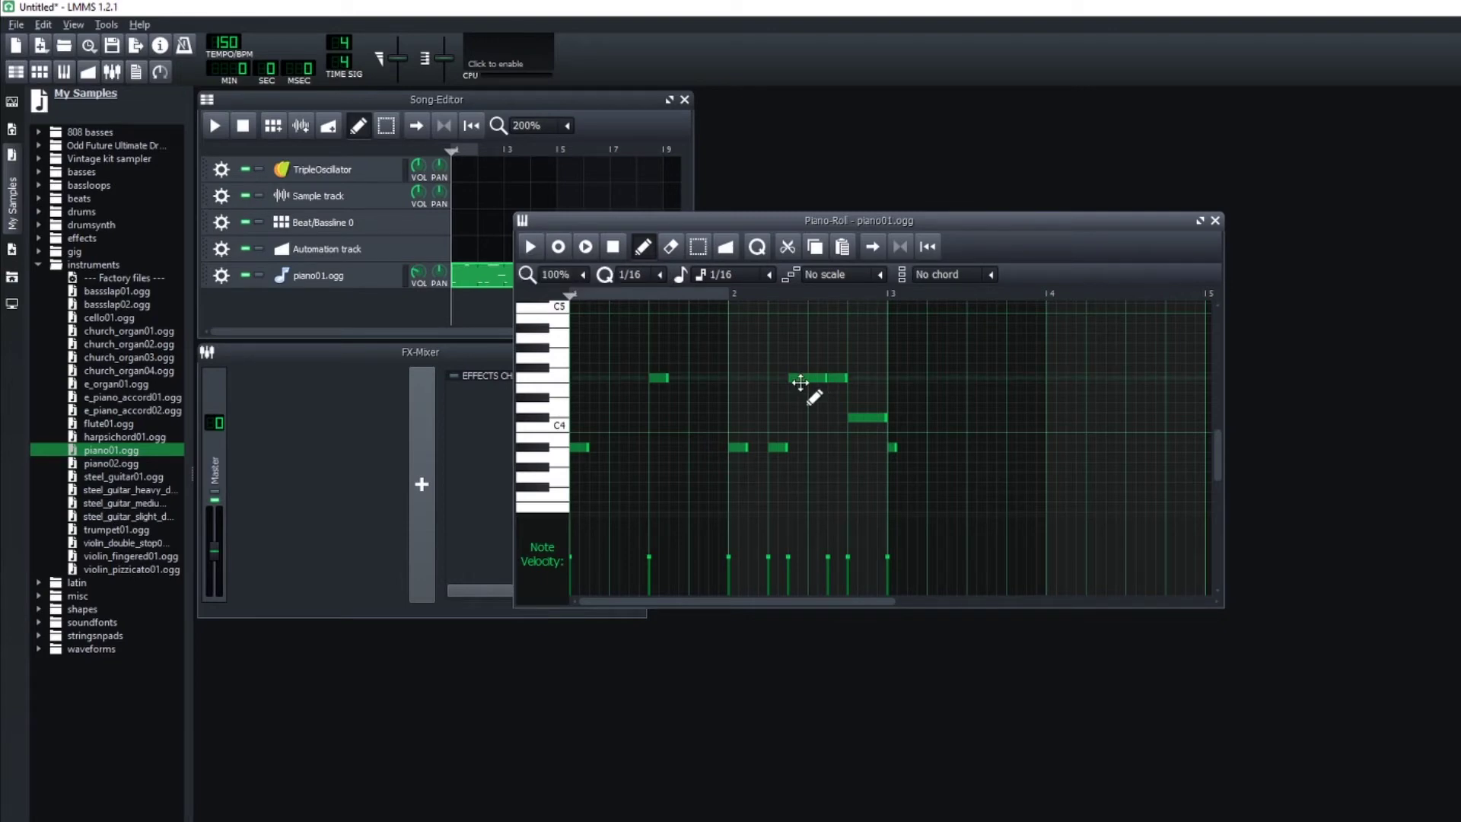
Open the Note detuning Automation Editor for the long high note with the Pitch Bend tool.
left_click(801, 383)
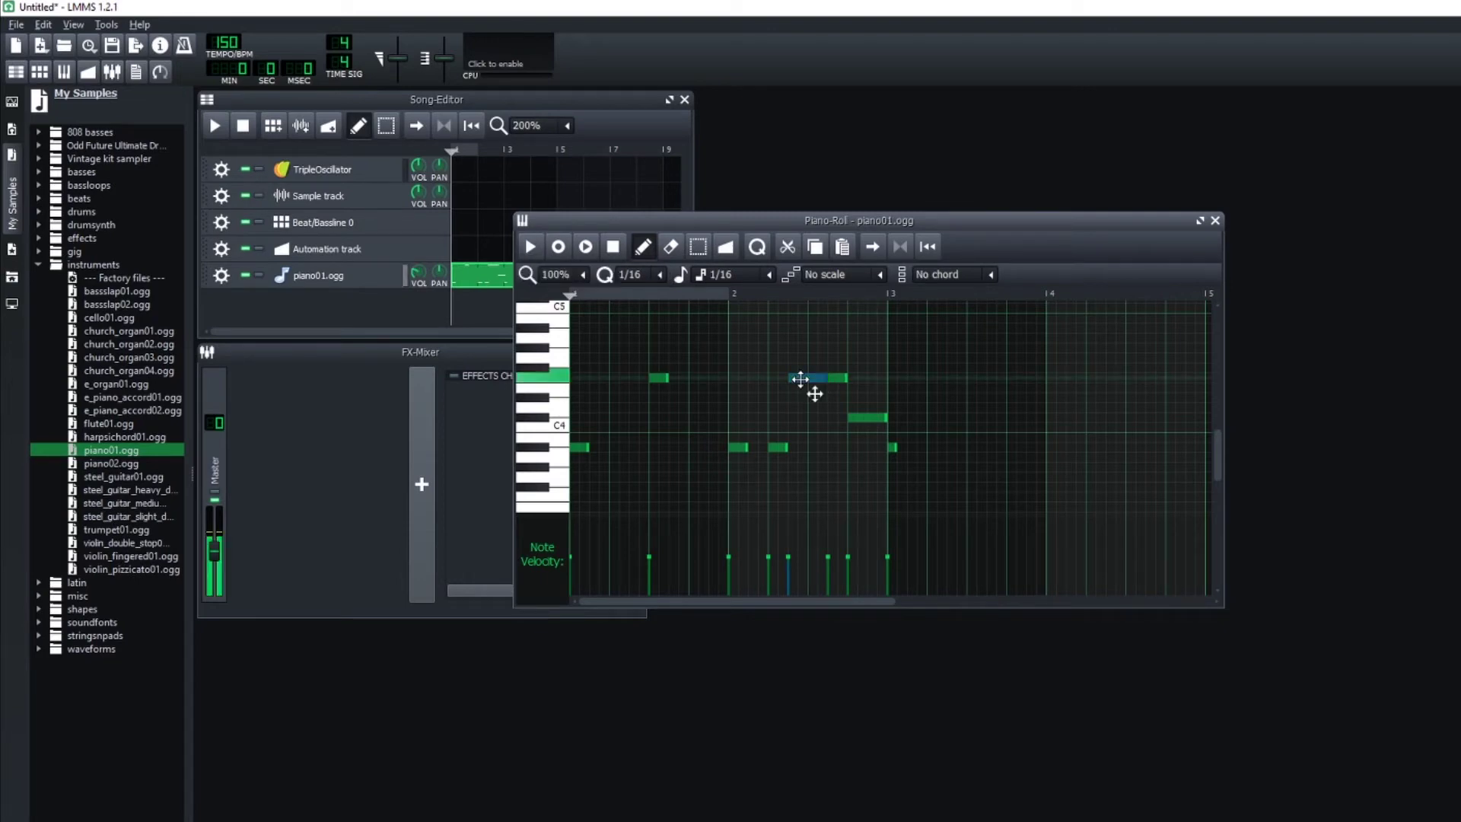
left_click(726, 247)
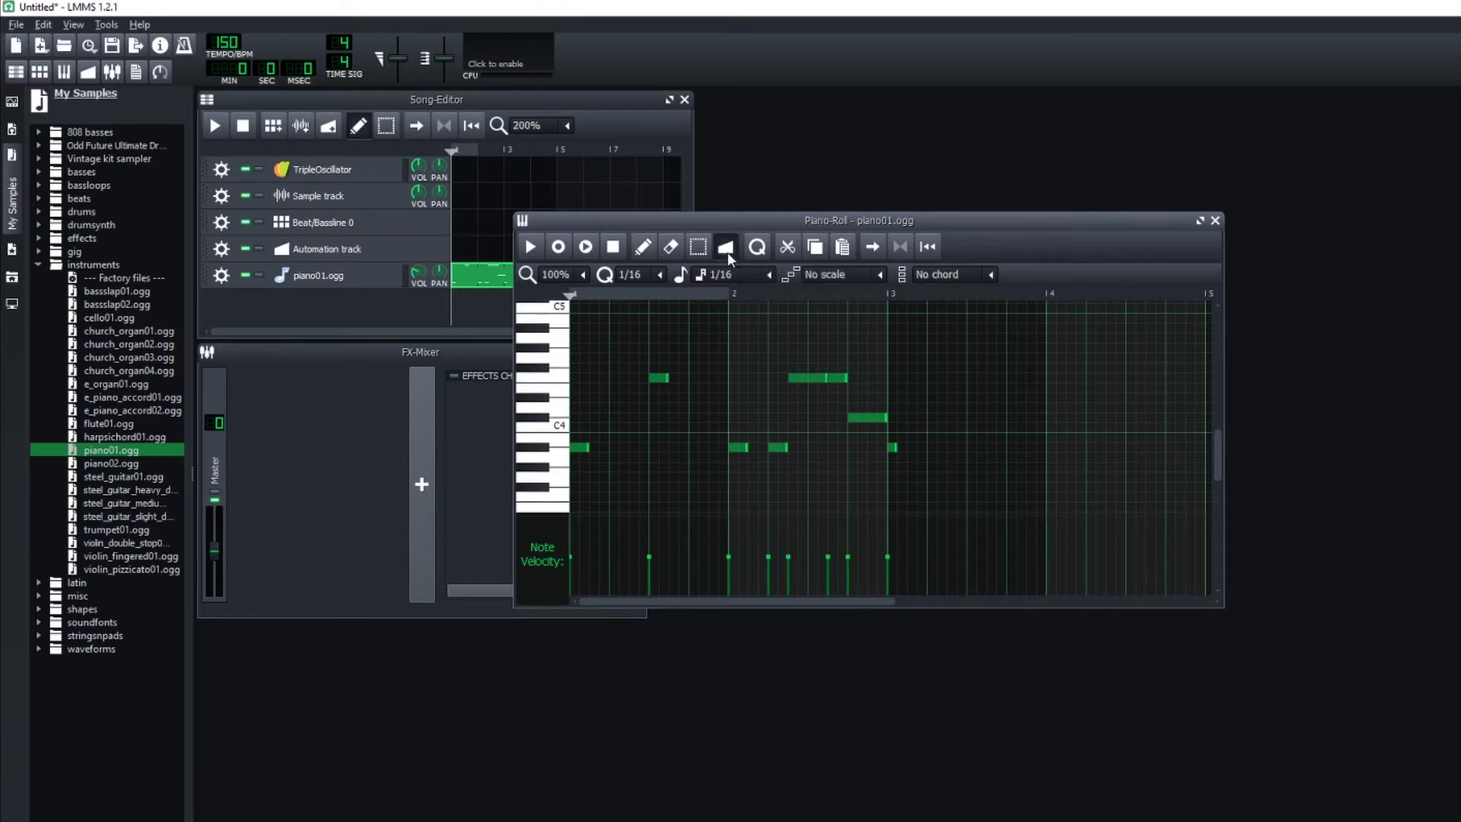
left_click(802, 383)
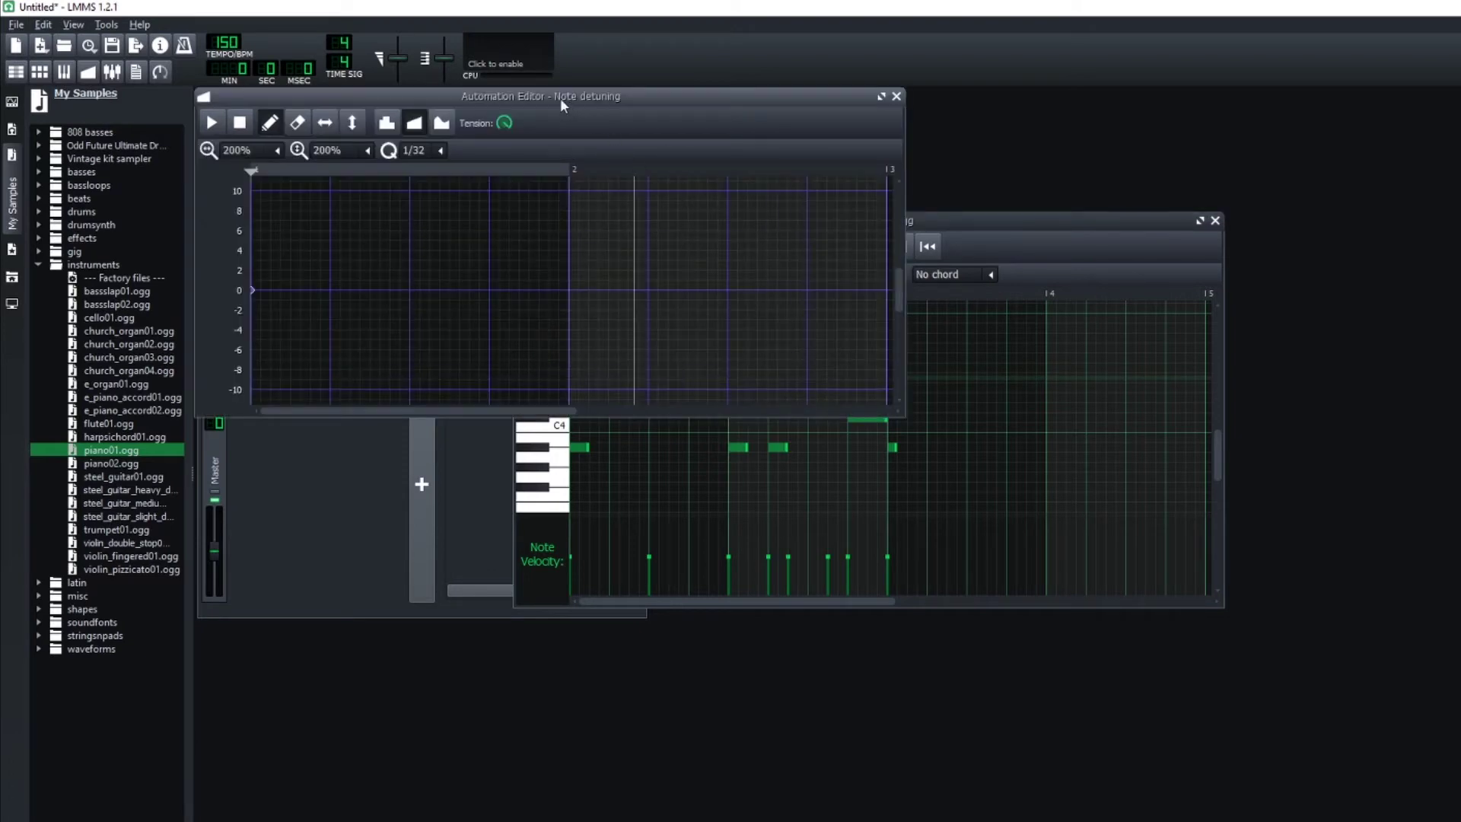
left_click_drag(560, 98, 1232, 273)
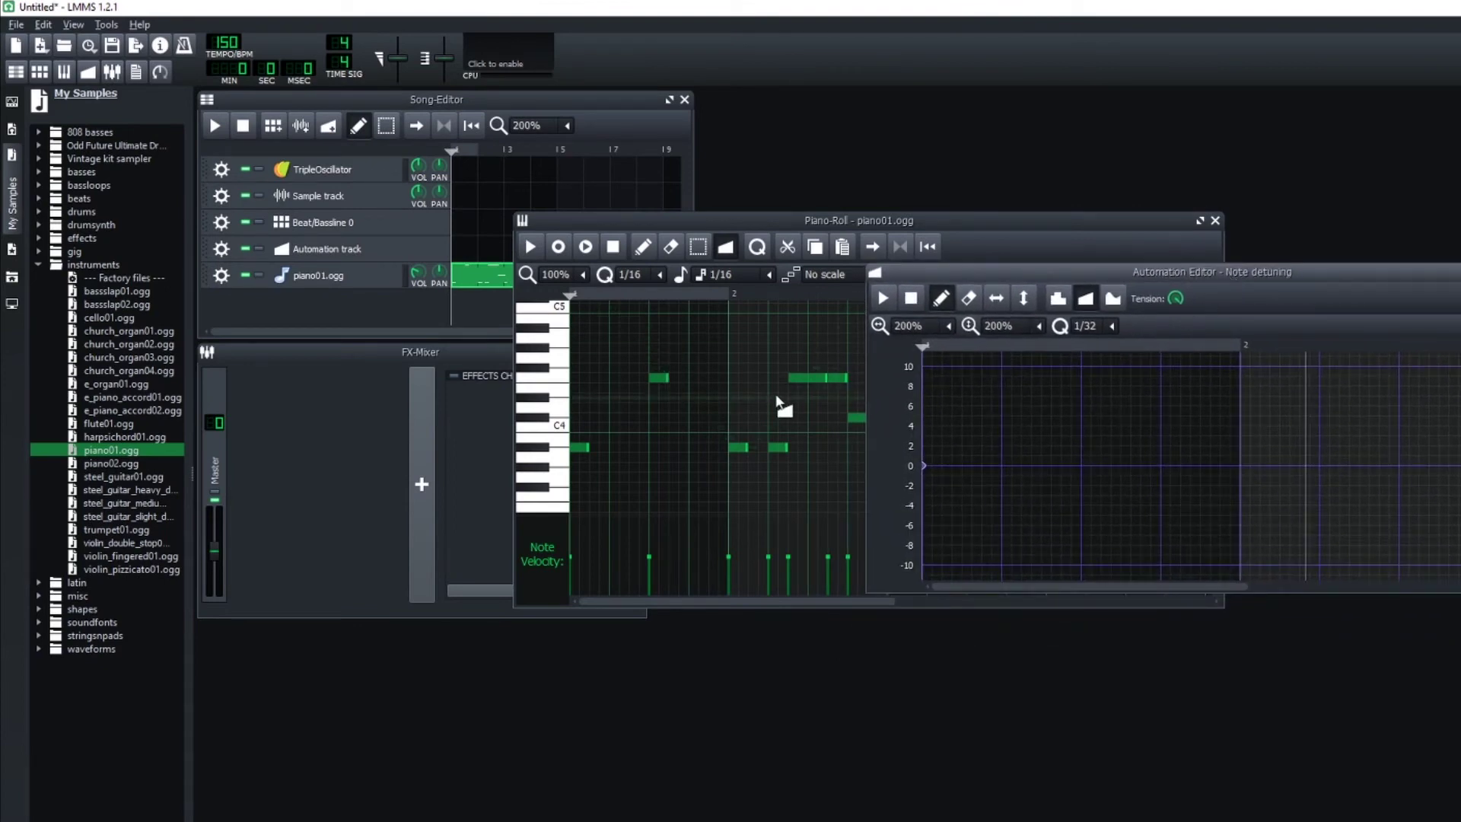
Place several detune points on the 0 line near the note's start.
left_click(951, 468)
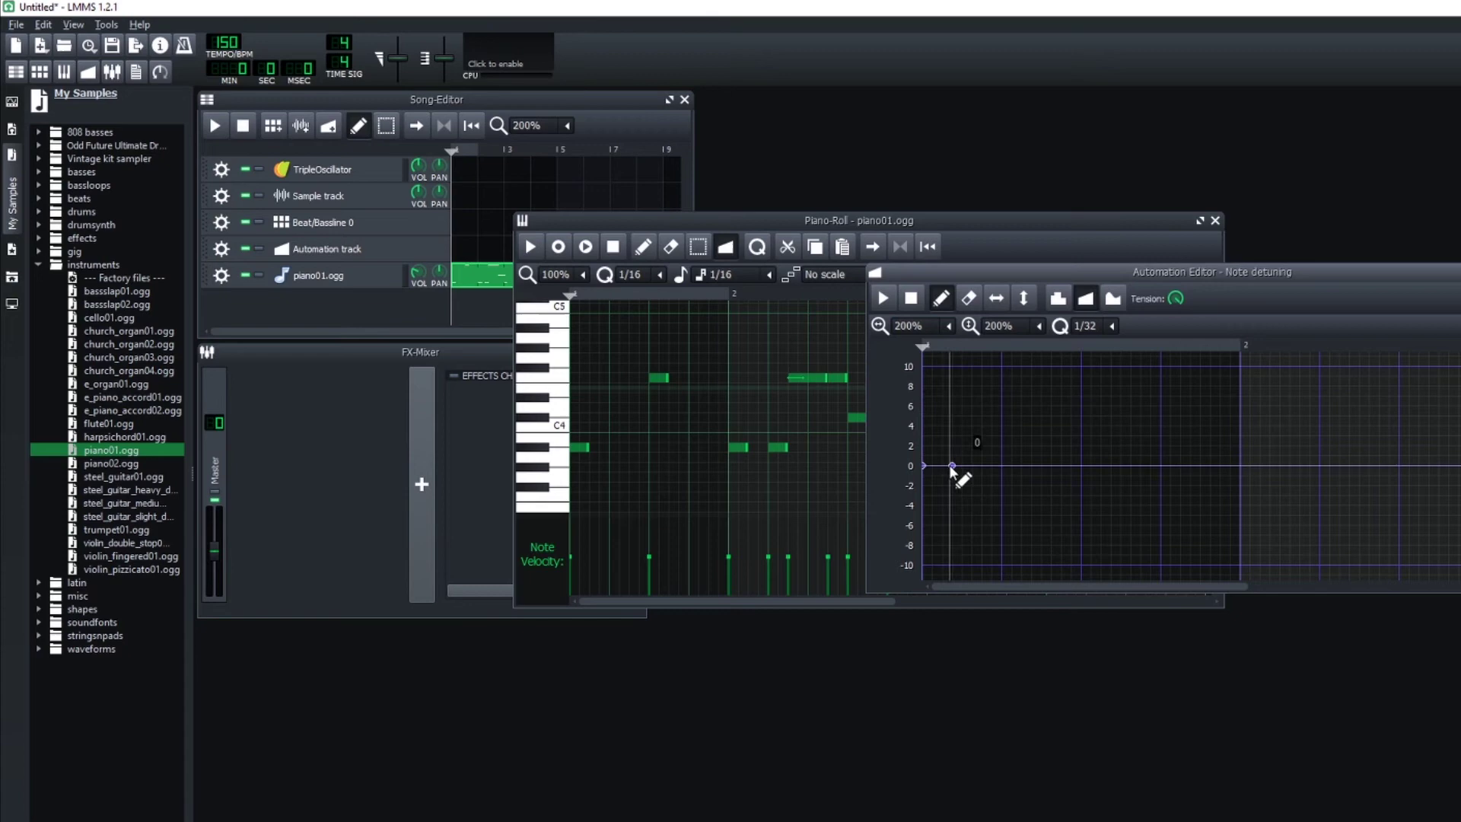
scroll(1001, 334, "down", 1)
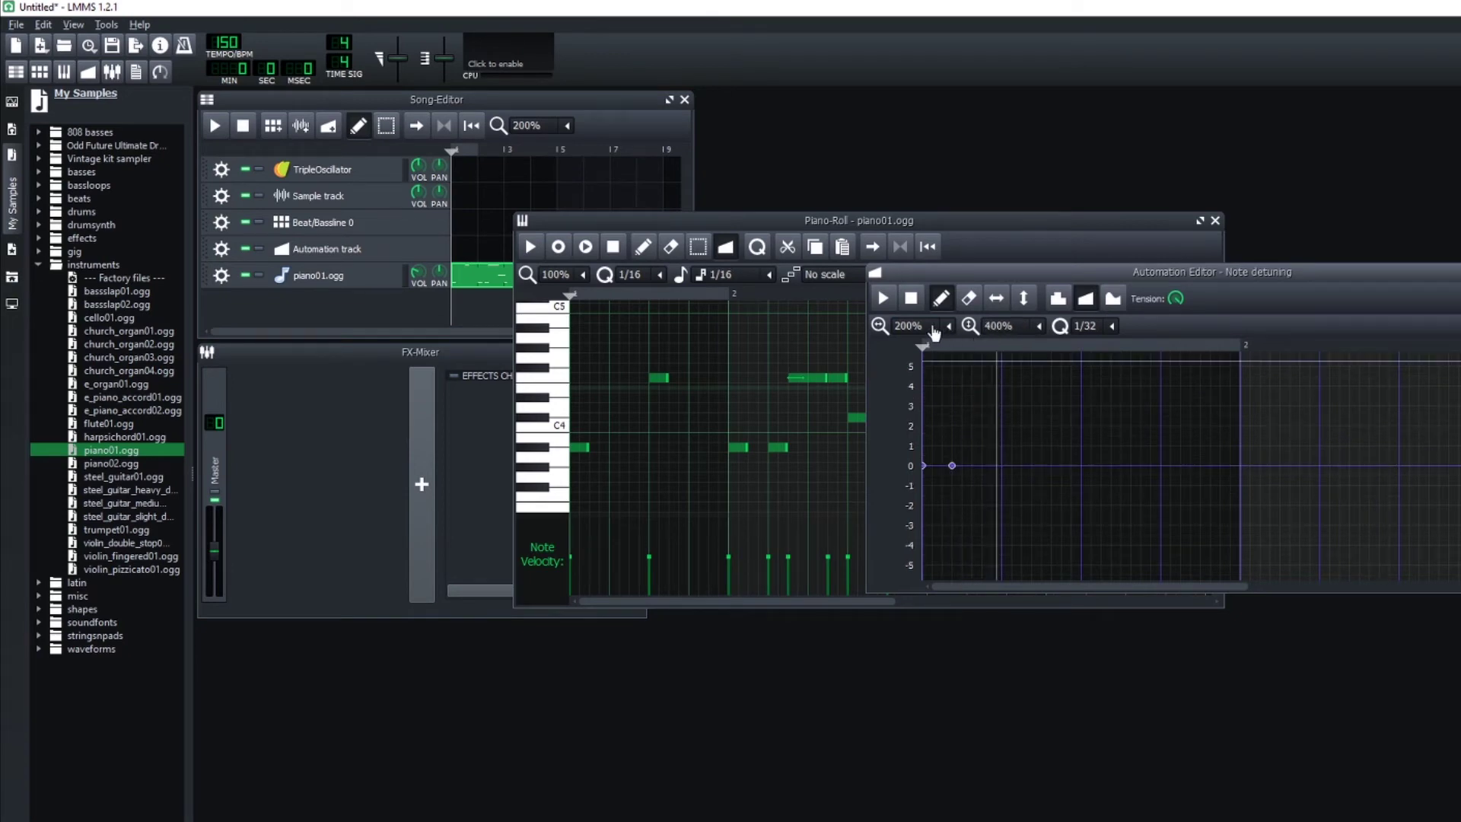
scroll(930, 333, "down", 1)
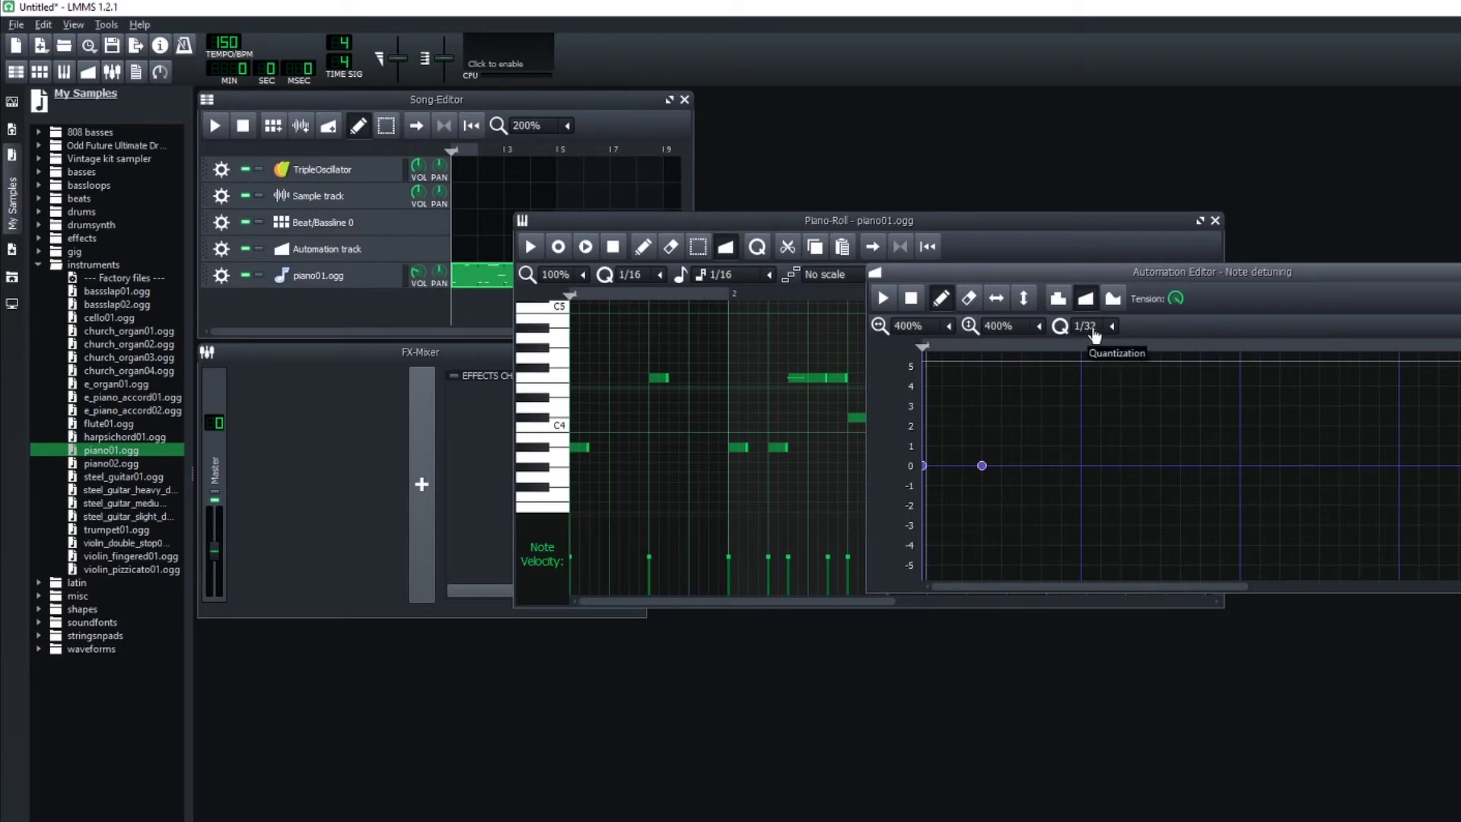
left_click(962, 465)
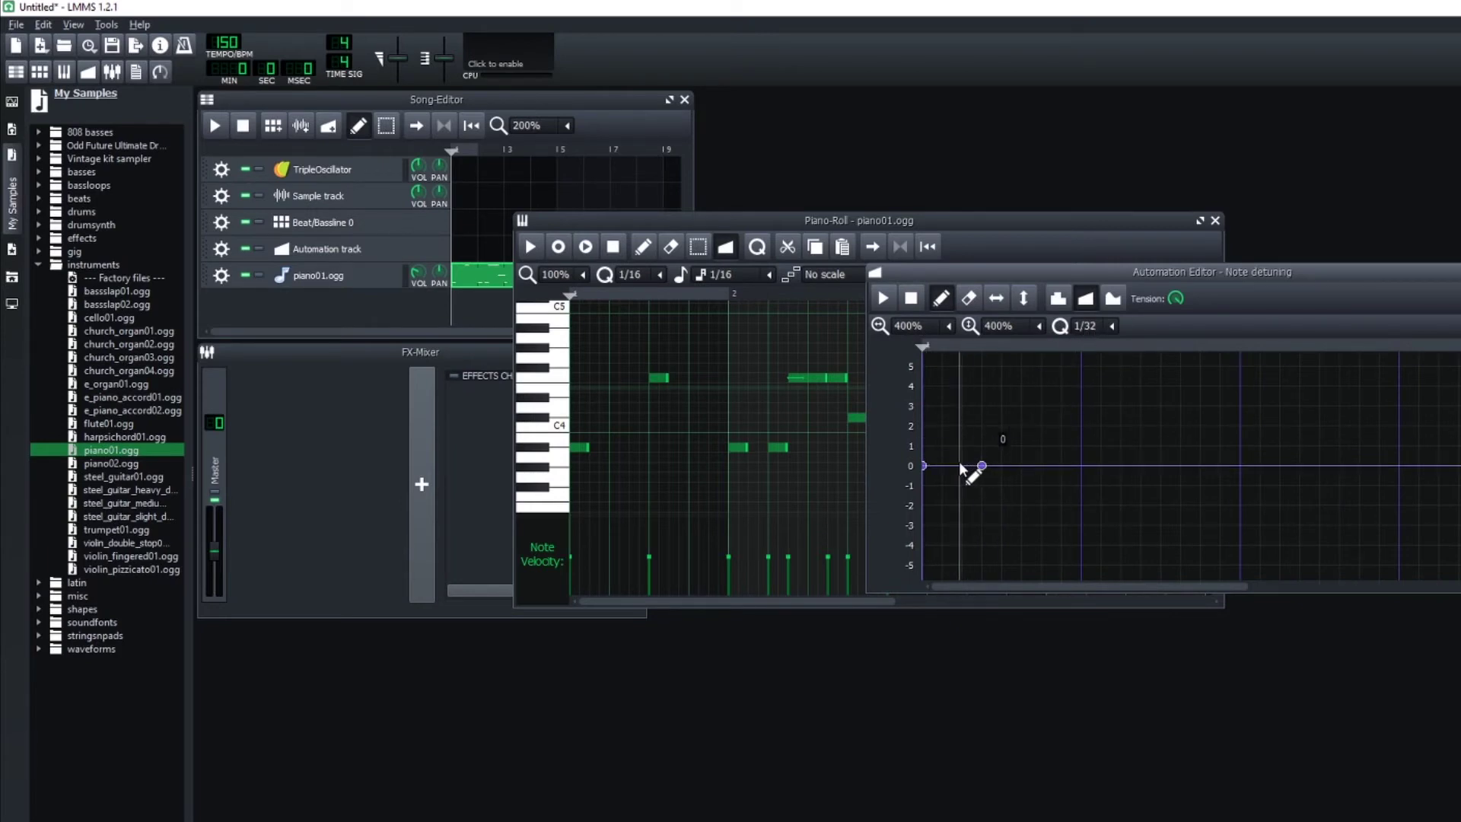
left_click(942, 465)
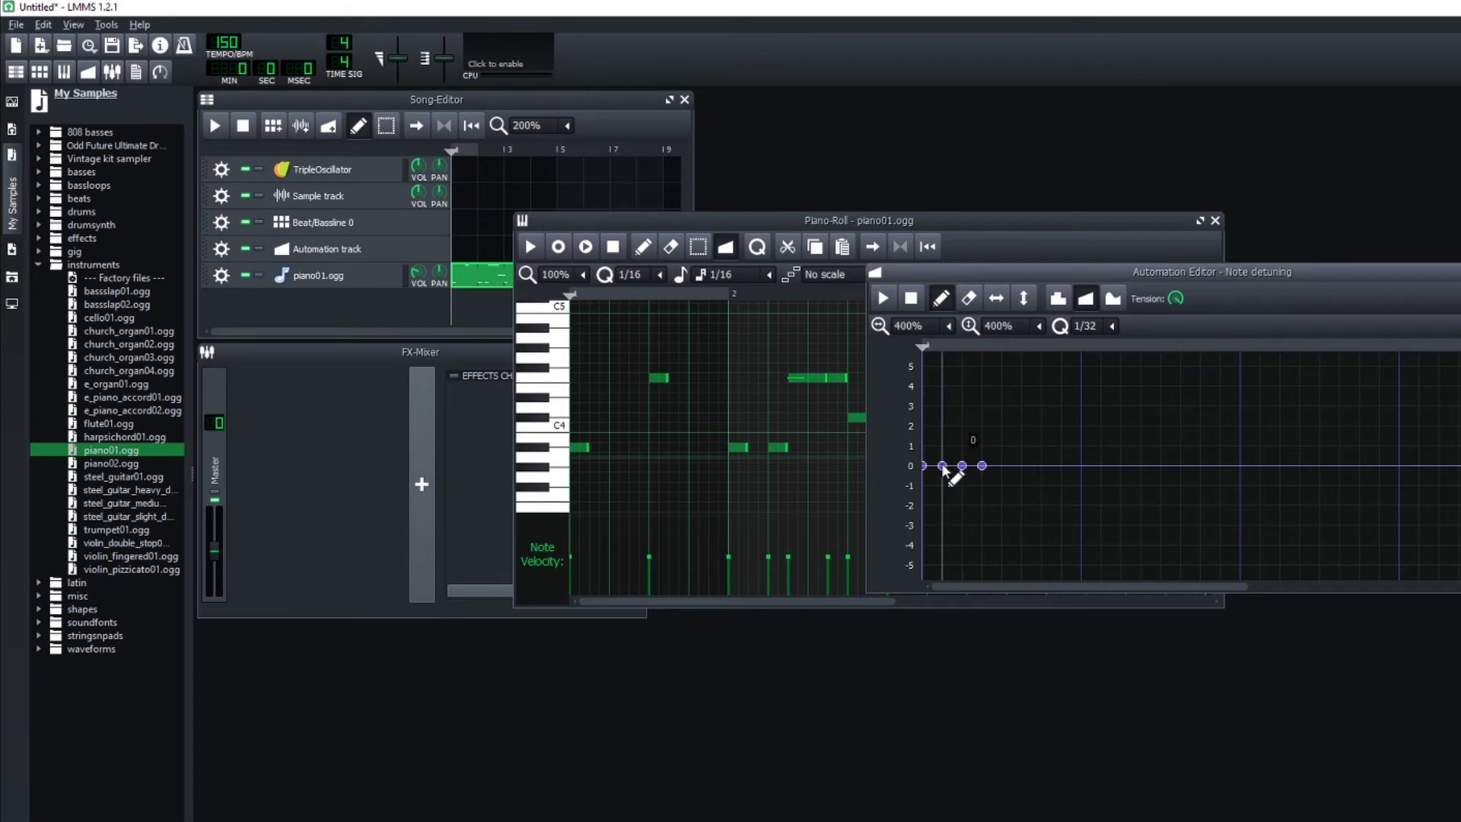
Clear the extra detune points and audition the pattern.
mouse_move(943, 466)
left_mouse_down()
mouse_move(988, 476)
mouse_move(934, 489)
mouse_move(923, 586)
mouse_move(1004, 528)
mouse_move(944, 439)
mouse_move(915, 538)
left_mouse_up()
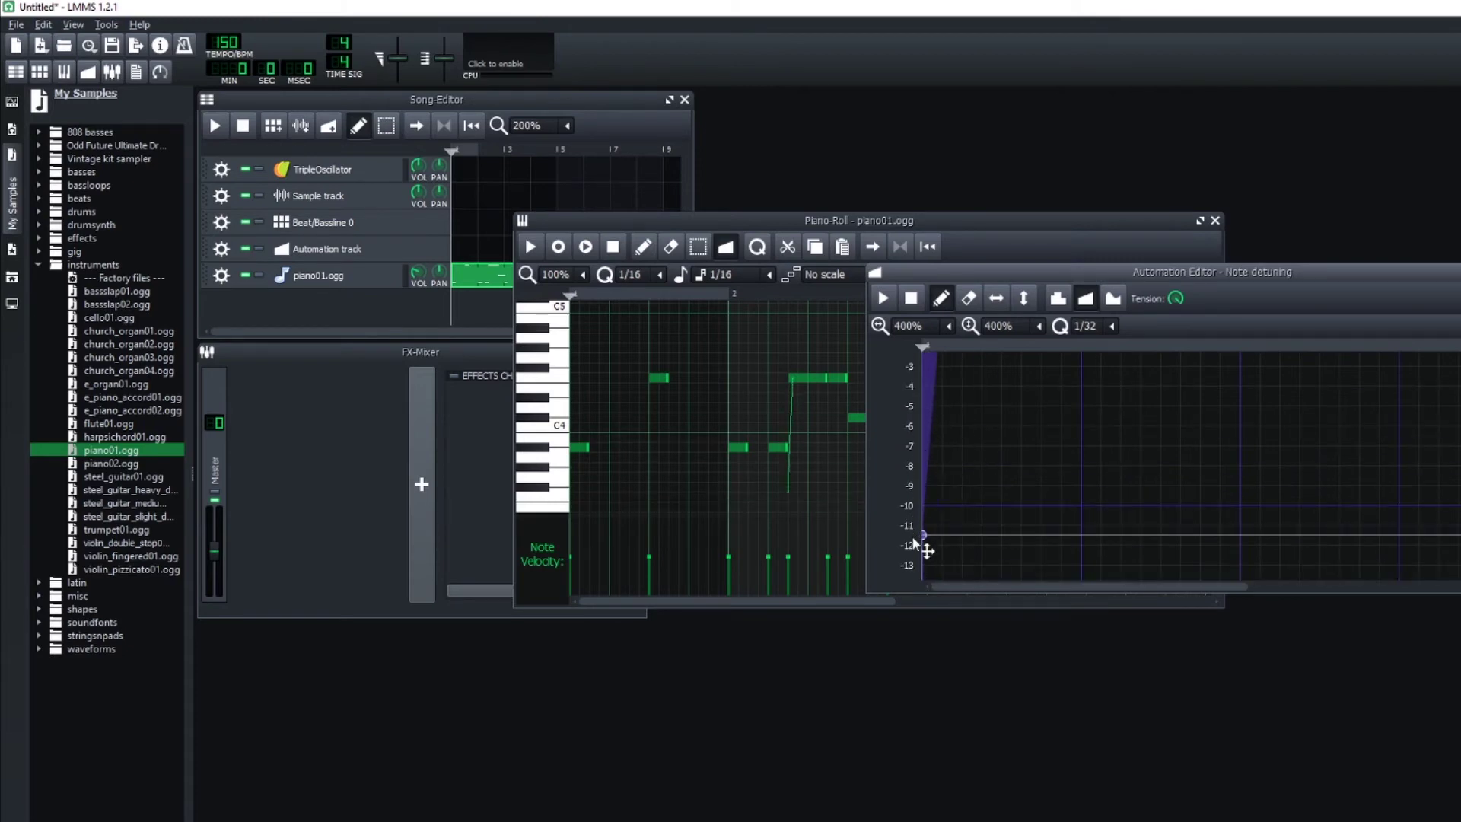
left_click(885, 298)
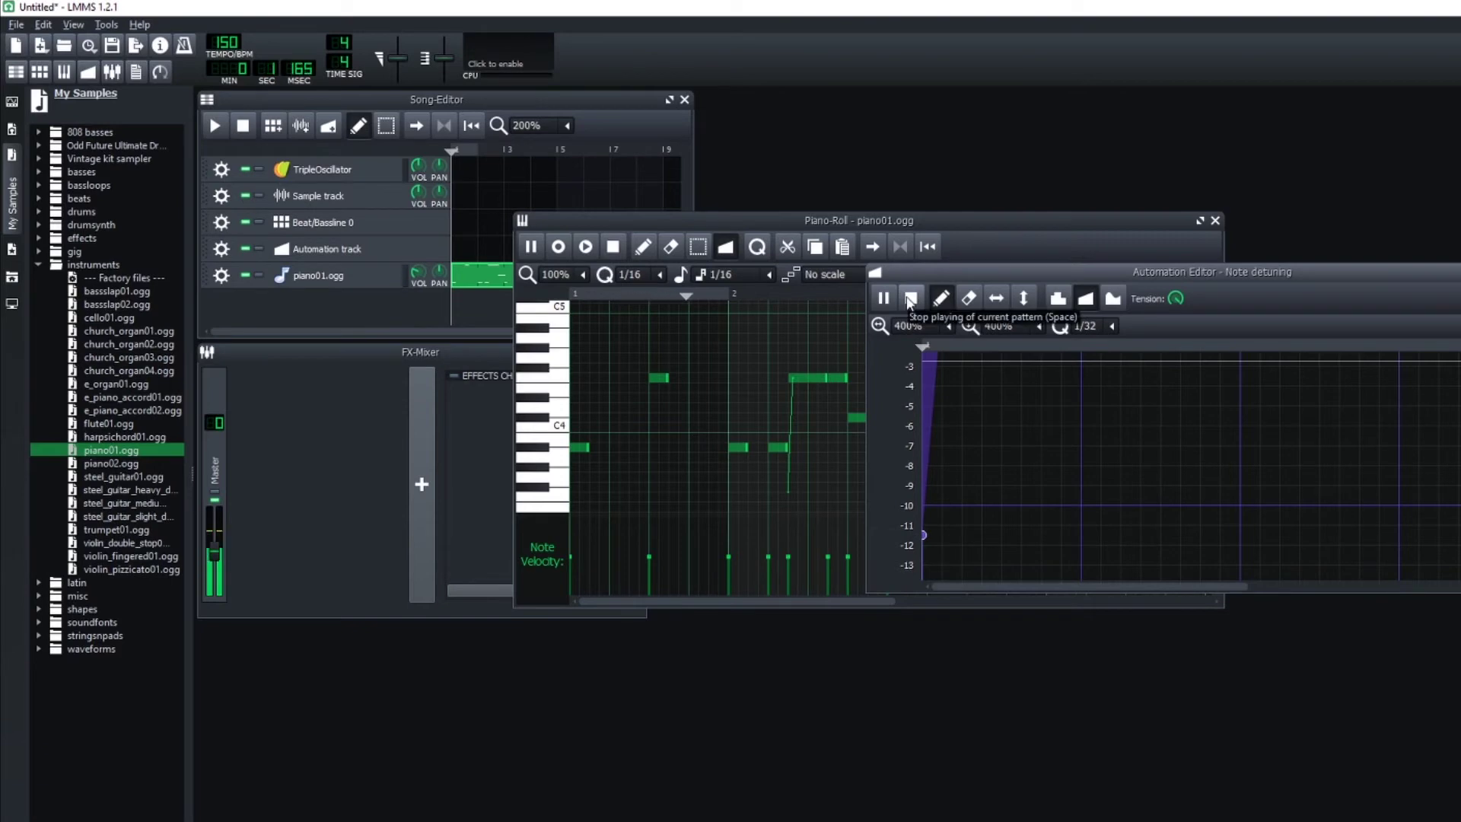
left_click(910, 299)
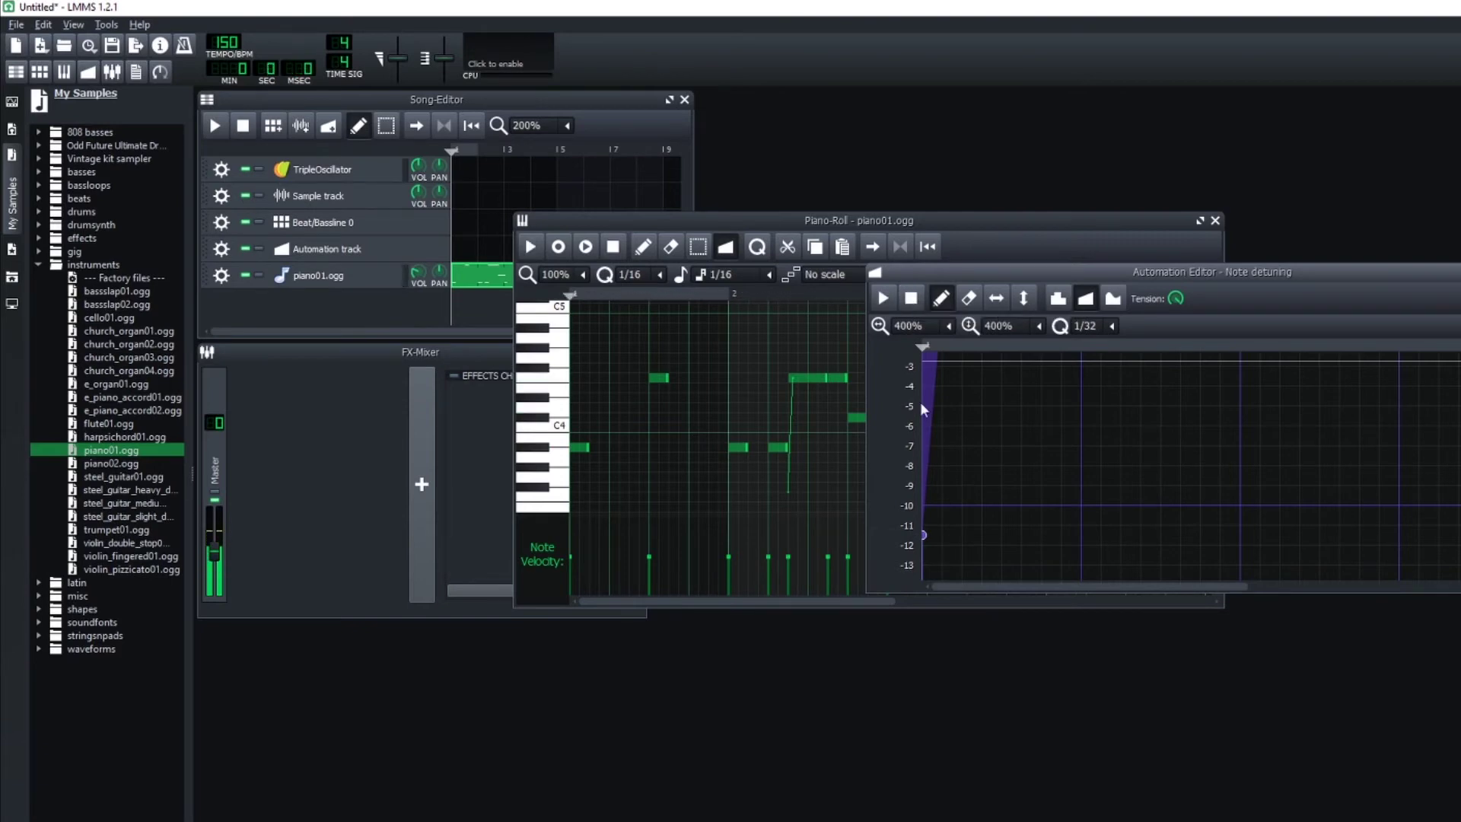
Drag the first detune point down to about -15 and audition the slide.
scroll(943, 532, "down", 4)
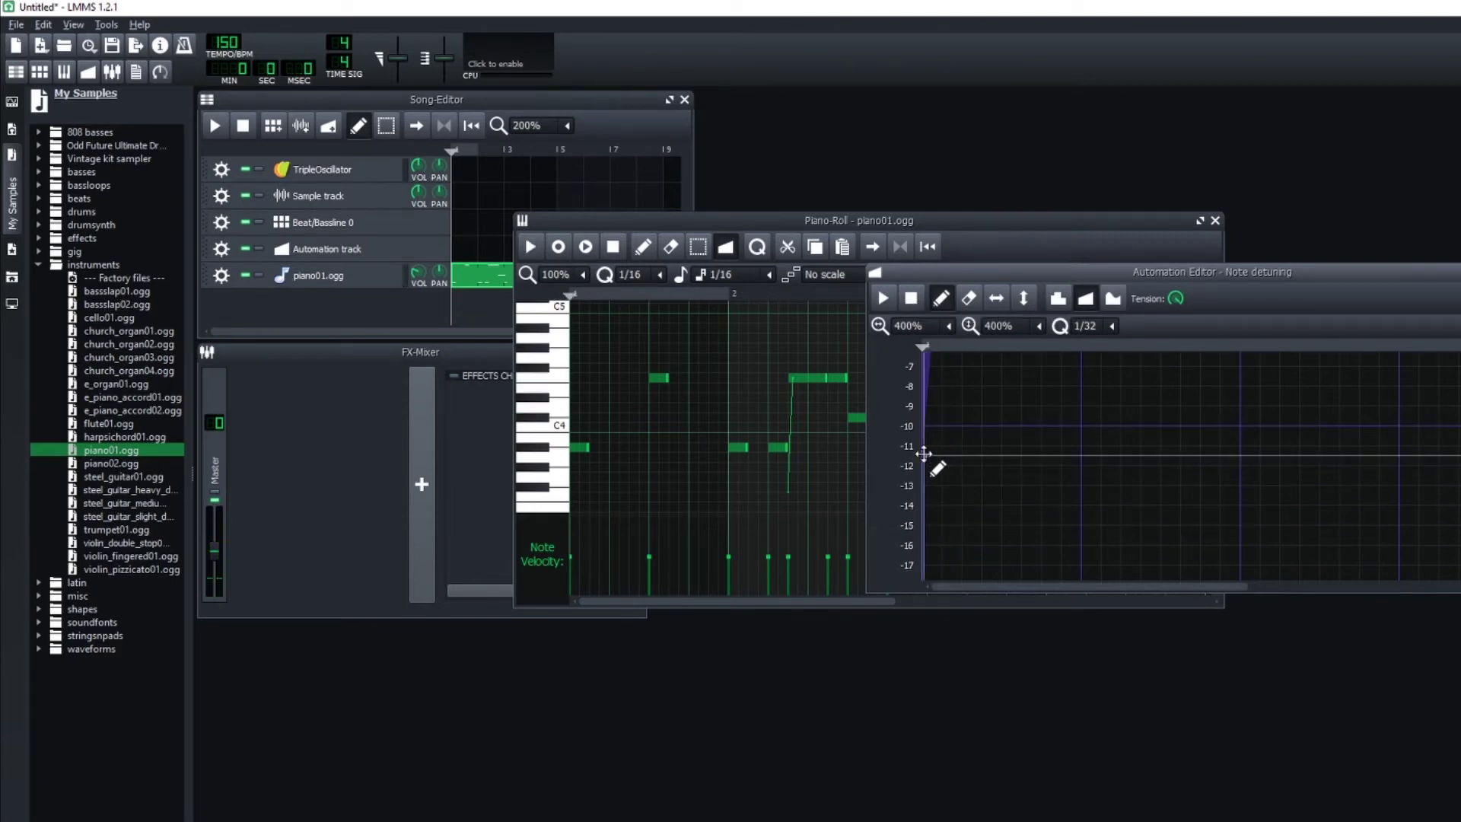
left_click_drag(923, 453, 923, 525)
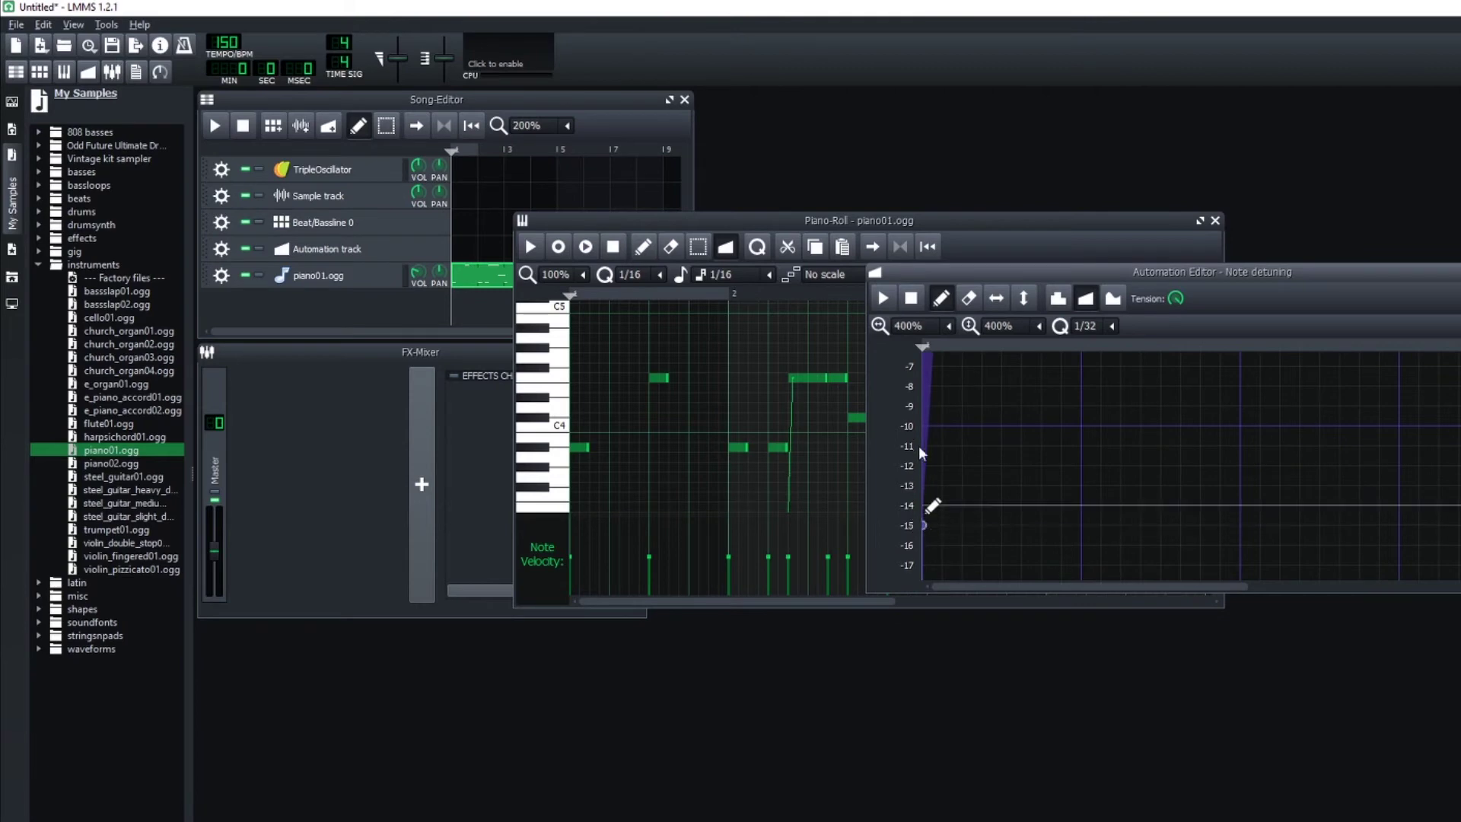
left_click(894, 301)
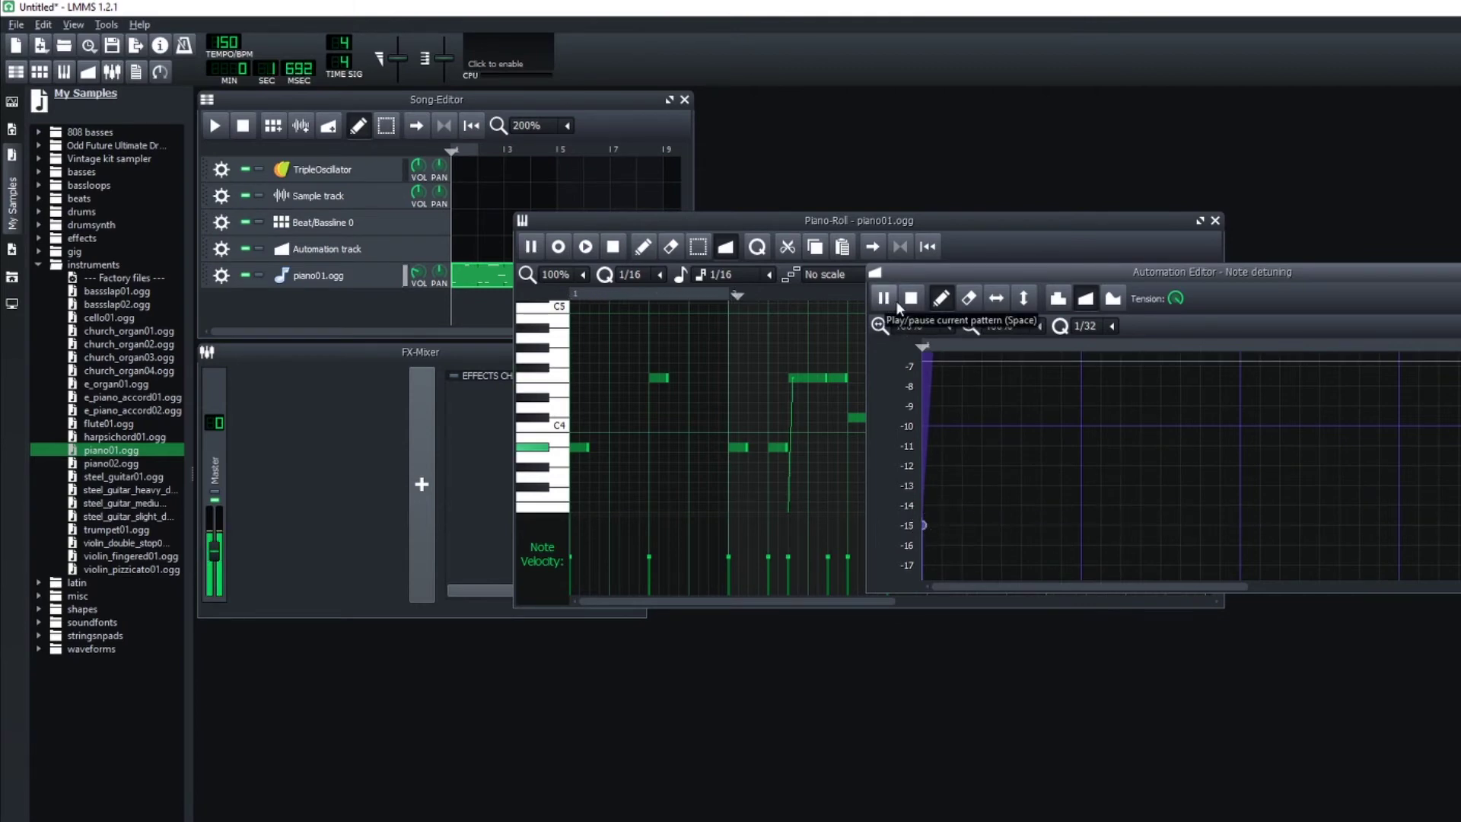
left_click(916, 303)
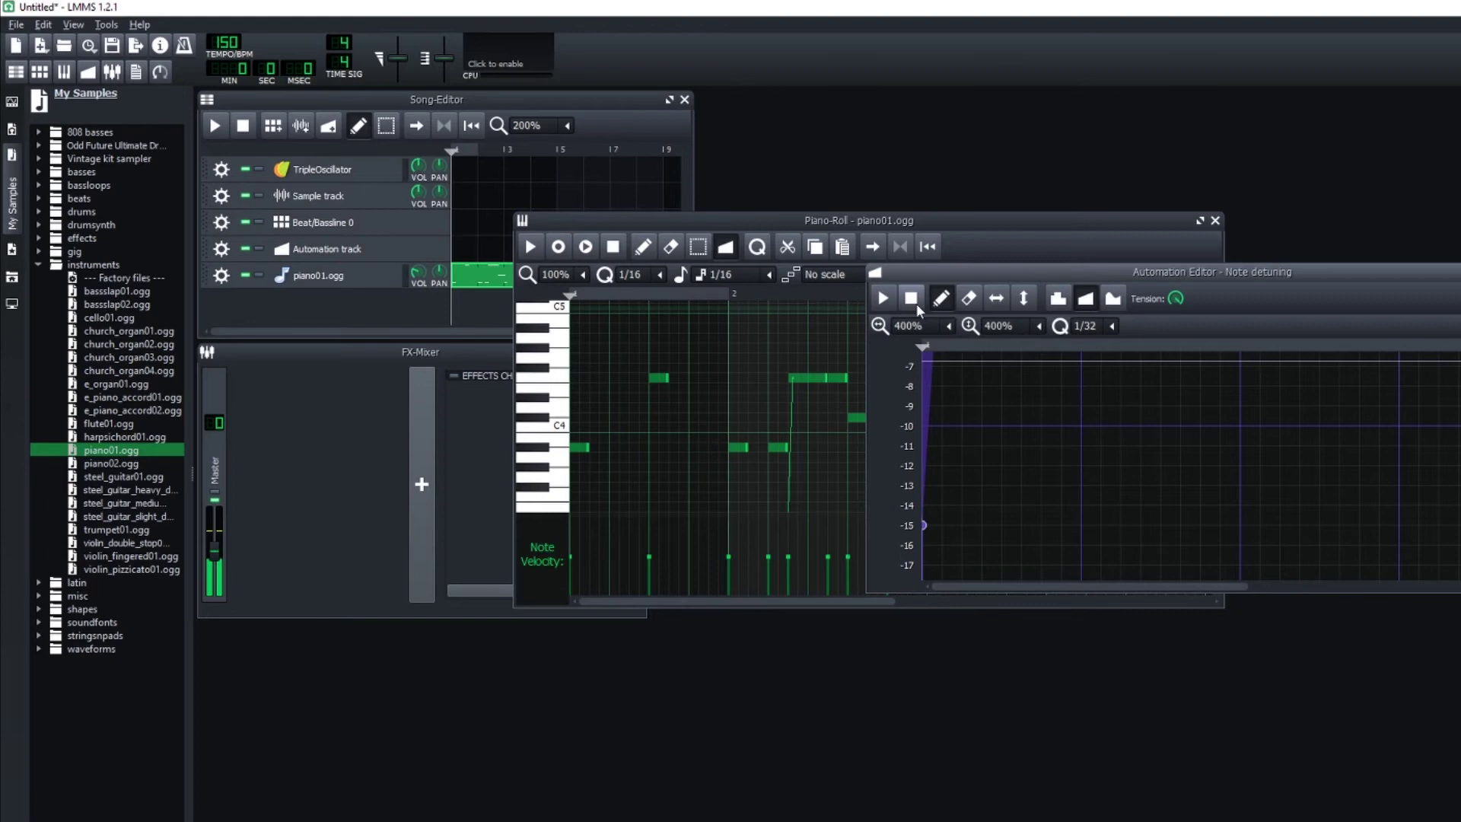
Bring the Piano-Roll melody to the front and play it back.
left_click(581, 449)
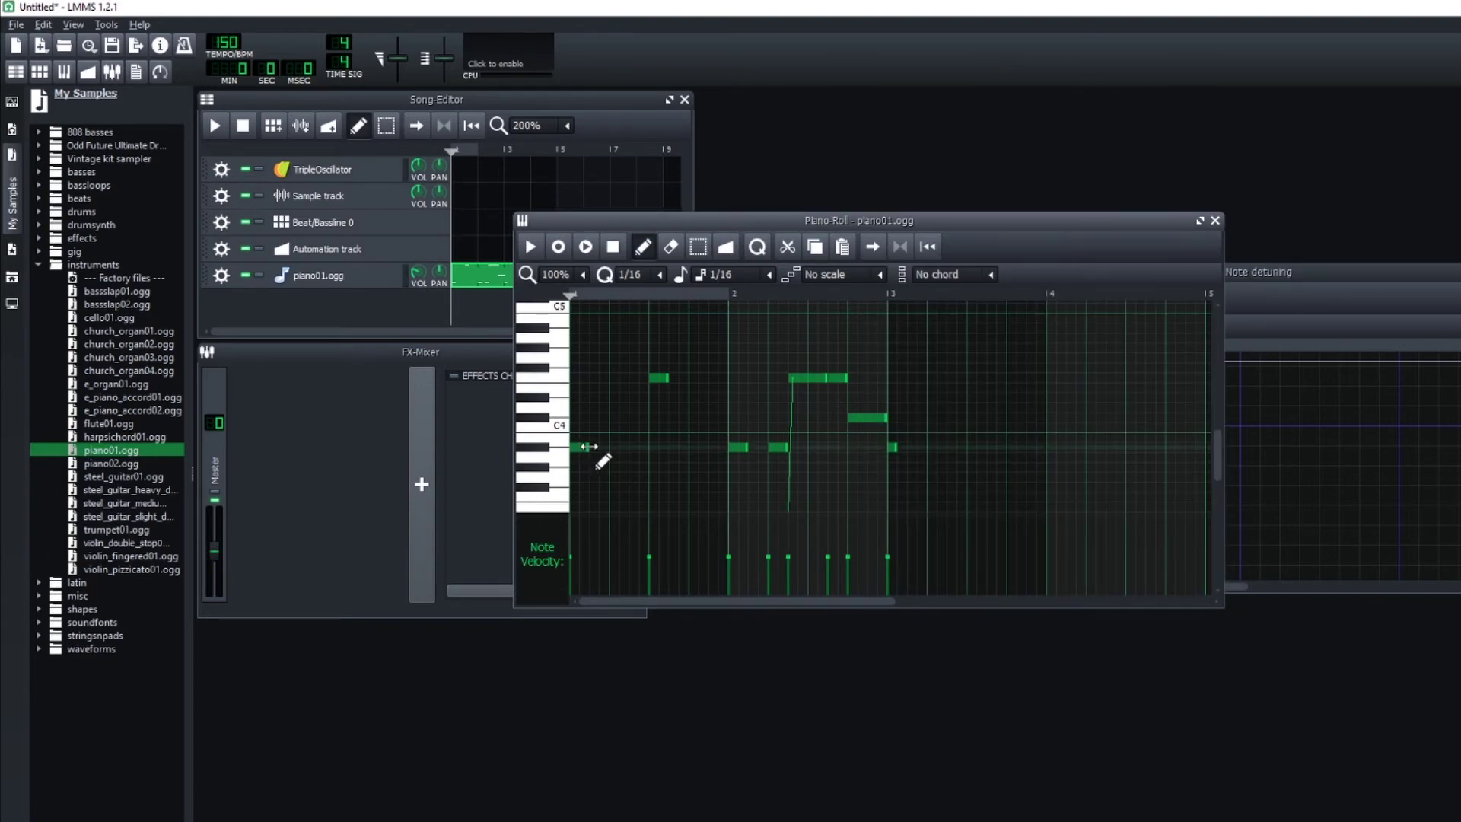
left_click(530, 247)
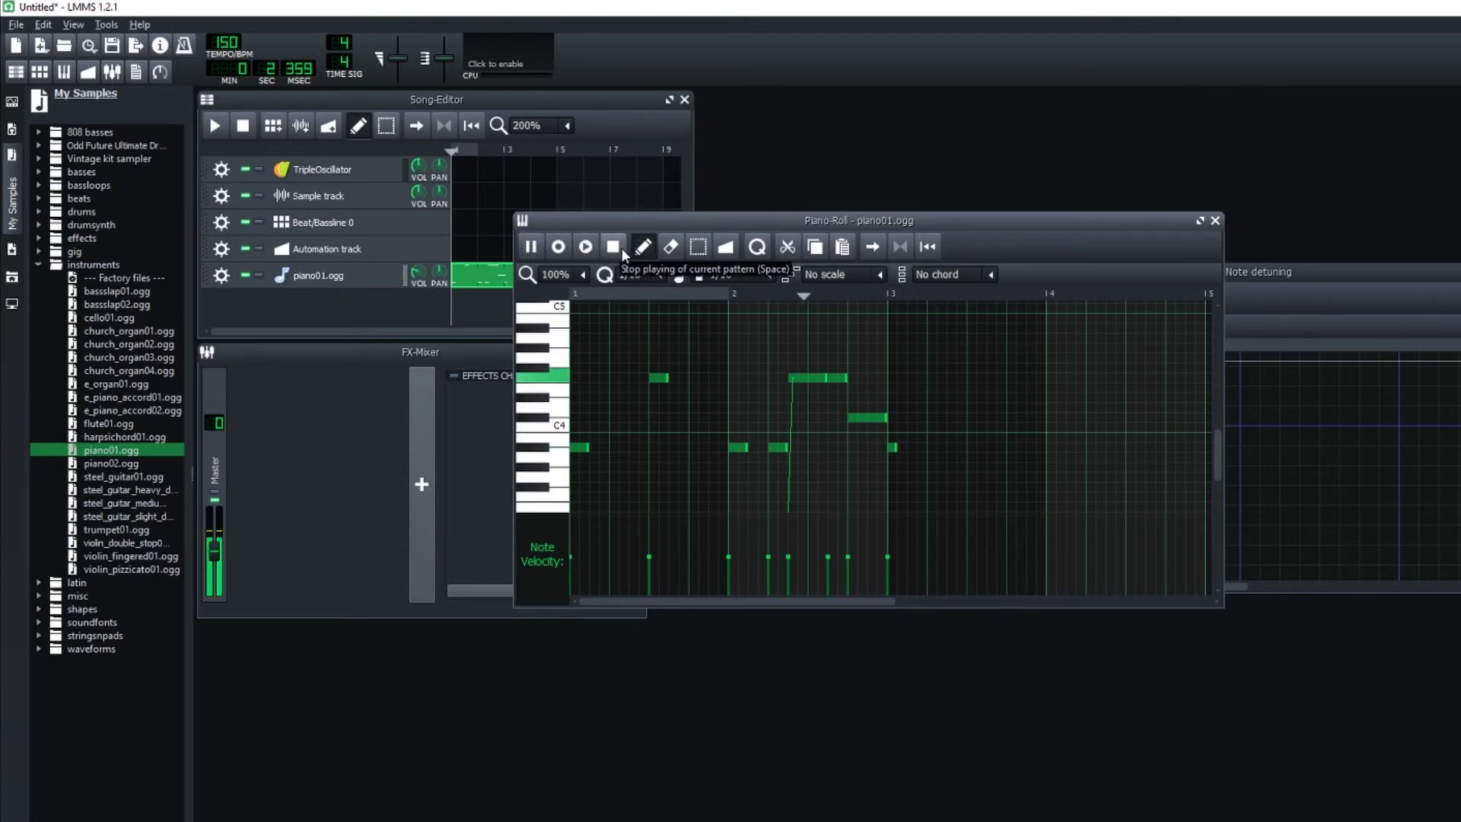
left_click(623, 248)
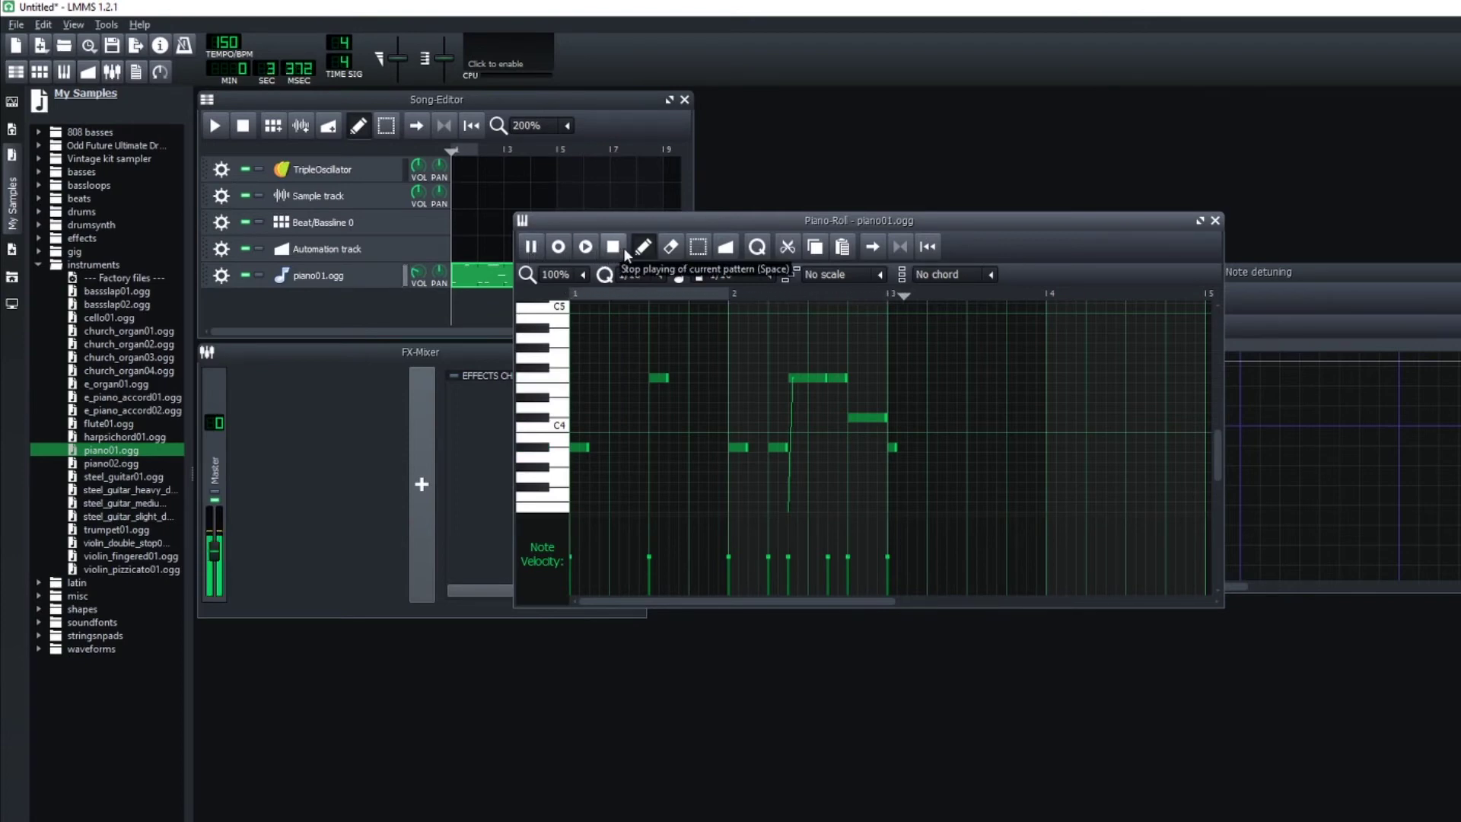
Activate the piano01.ogg volume envelope in the Envelope/filter/LFO tab and audition the melody.
left_click(326, 283)
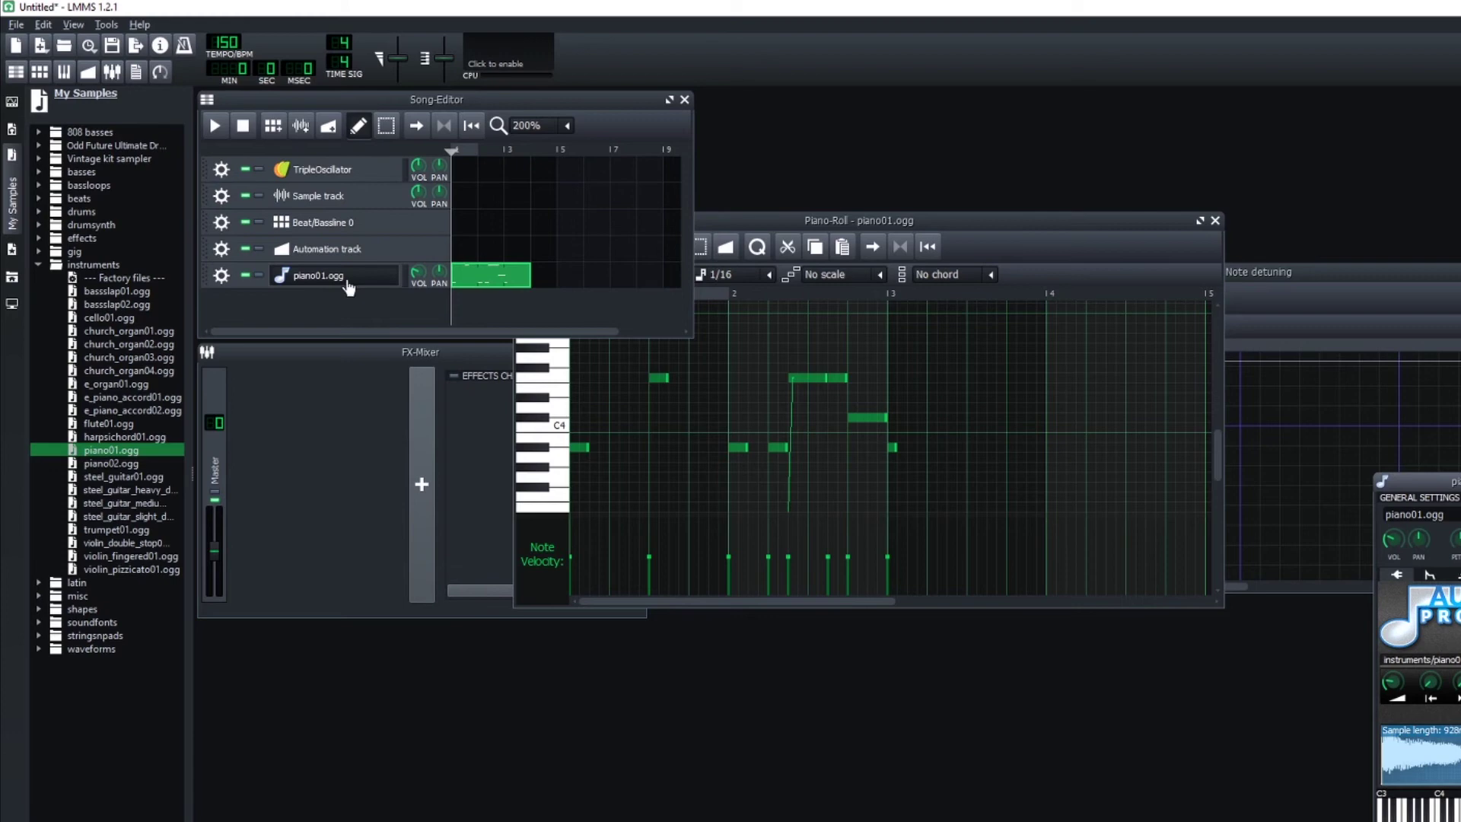
left_click_drag(1446, 482, 941, 165)
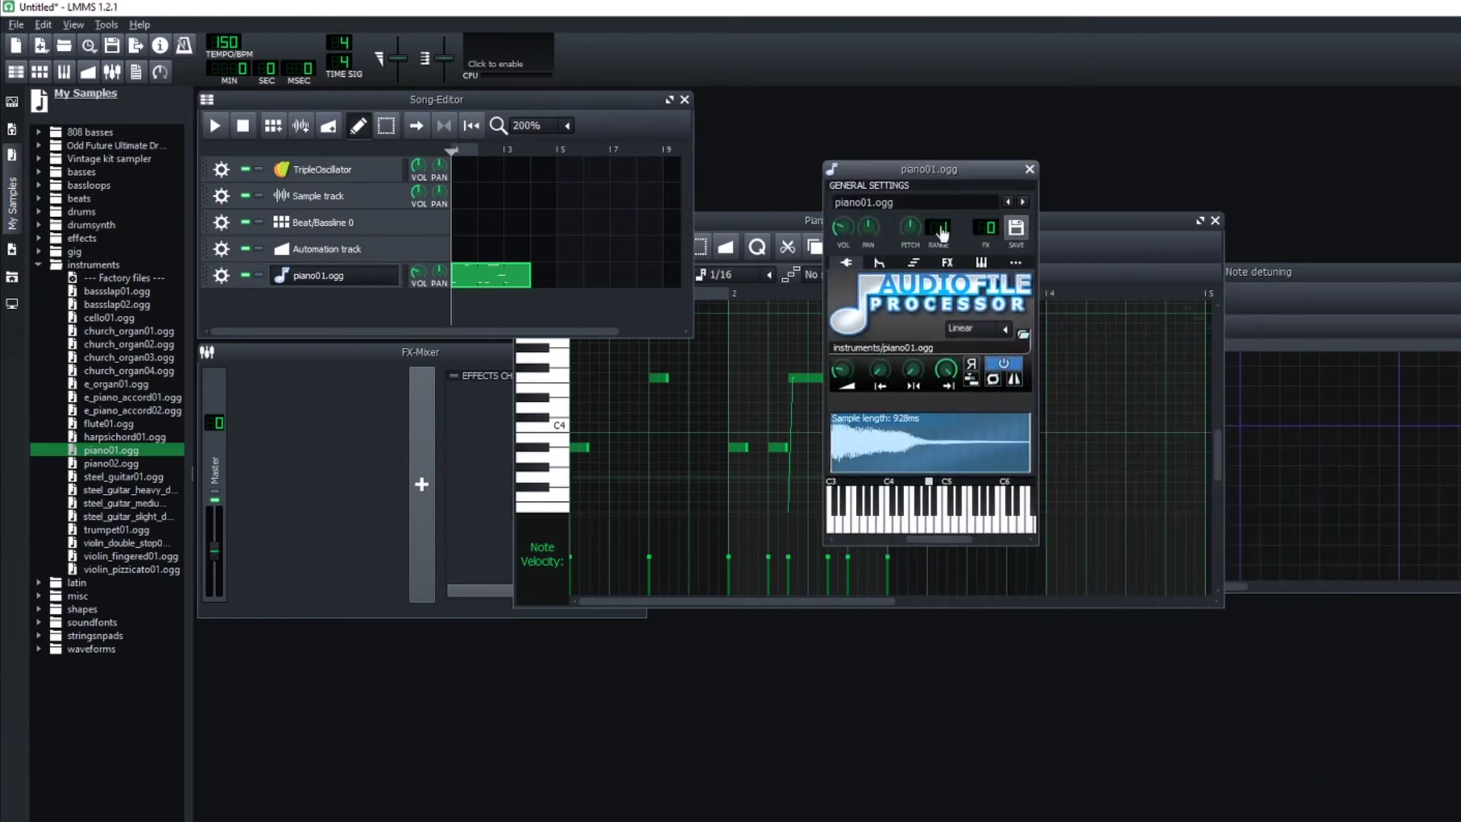
left_click(880, 264)
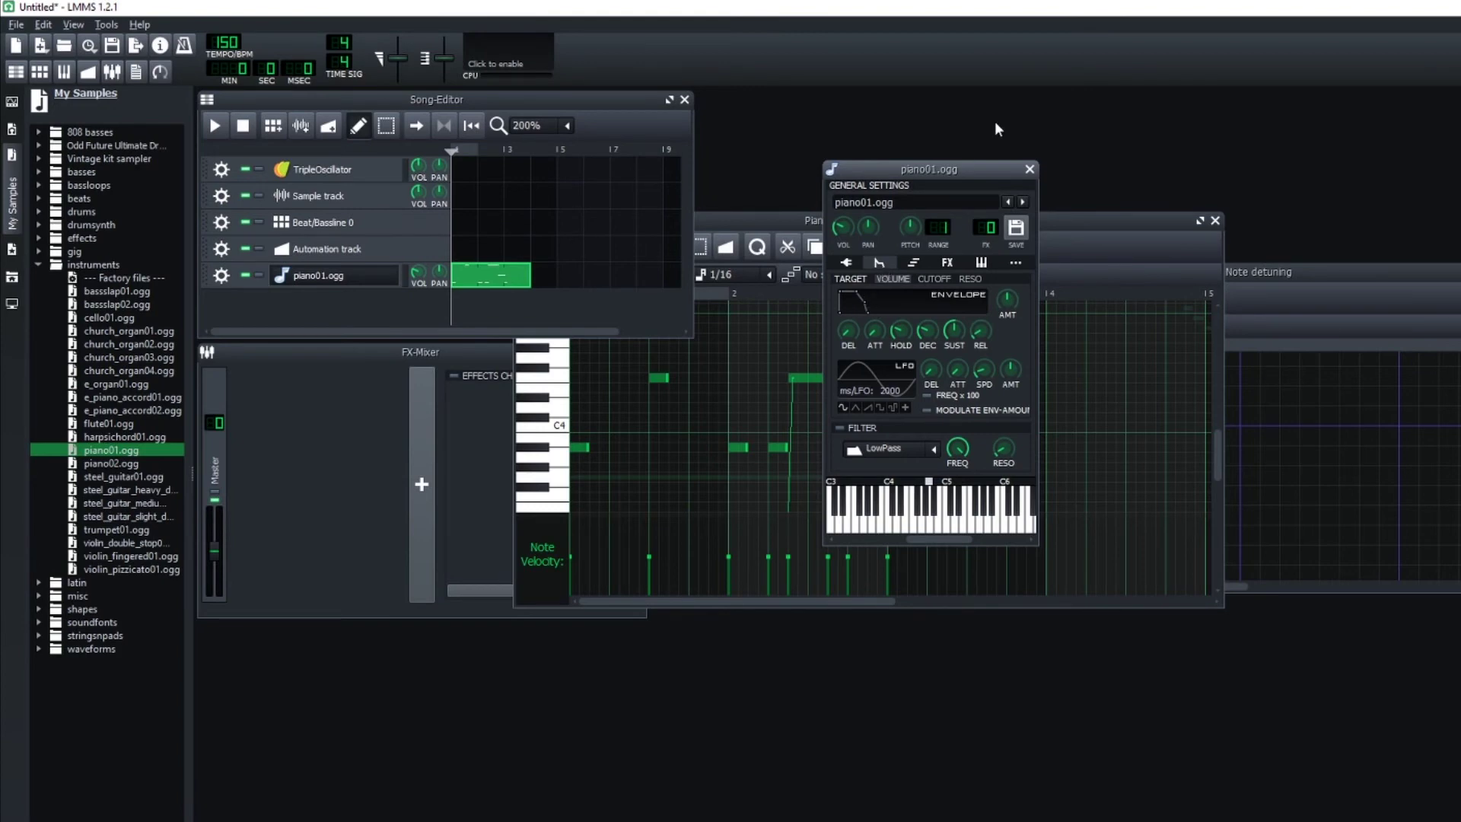
left_click(870, 305)
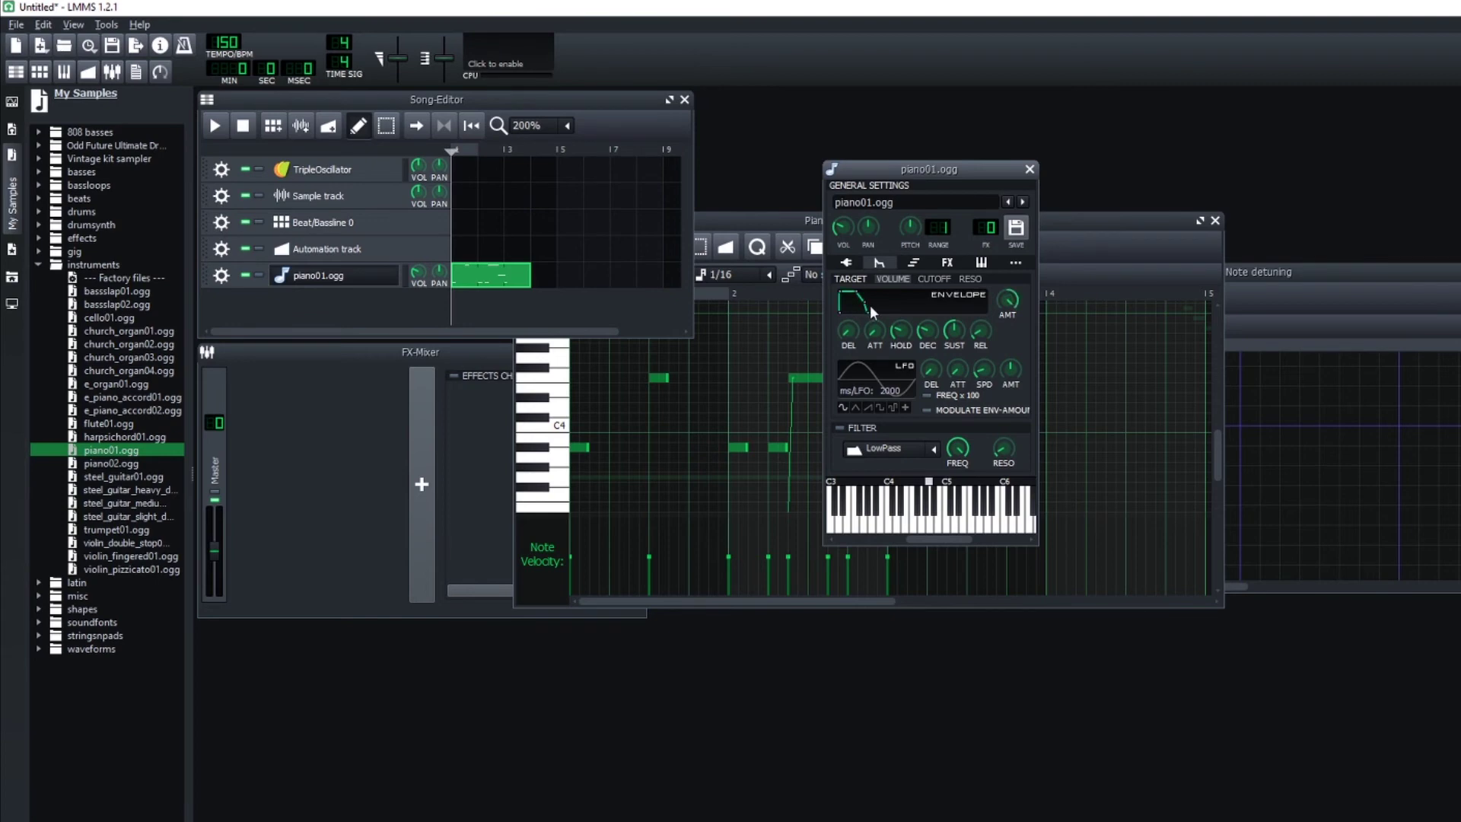
left_click(1080, 243)
left_click(531, 246)
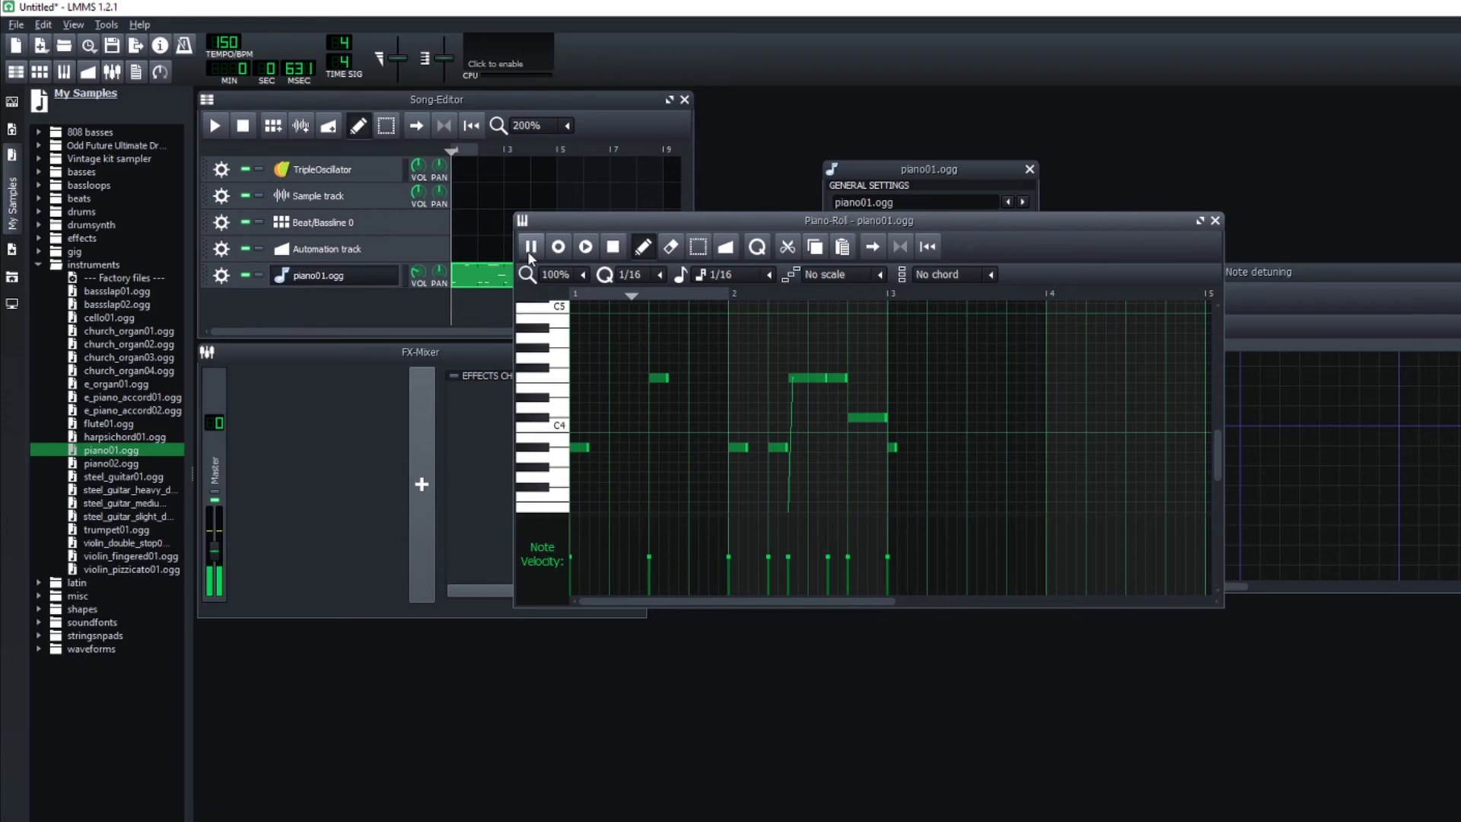
left_click(942, 169)
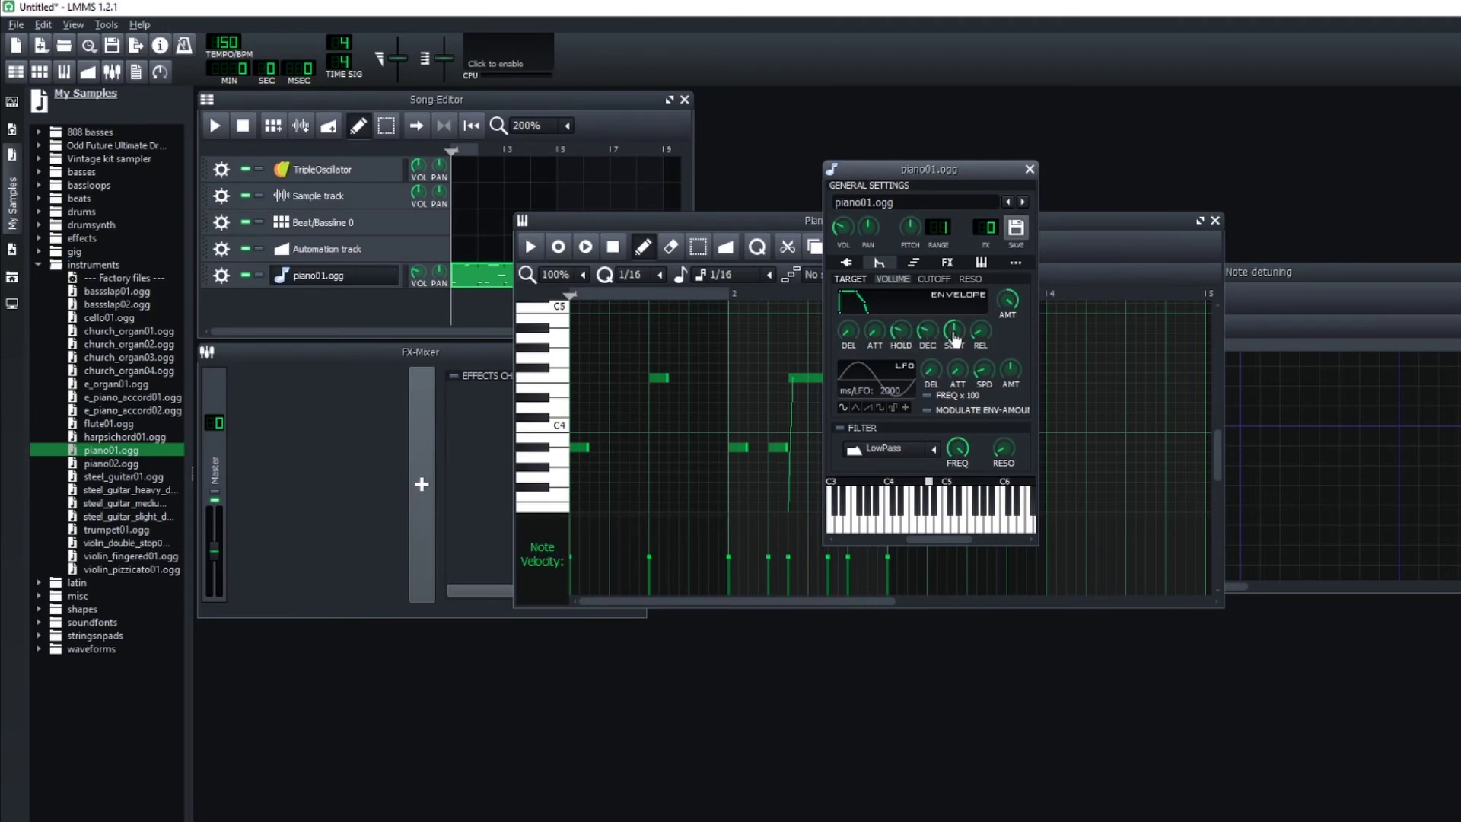
Turn the envelope sustain down to about 0.241 and play the melody to check.
left_click_drag(954, 334, 984, 337)
left_click_drag(935, 166, 965, 149)
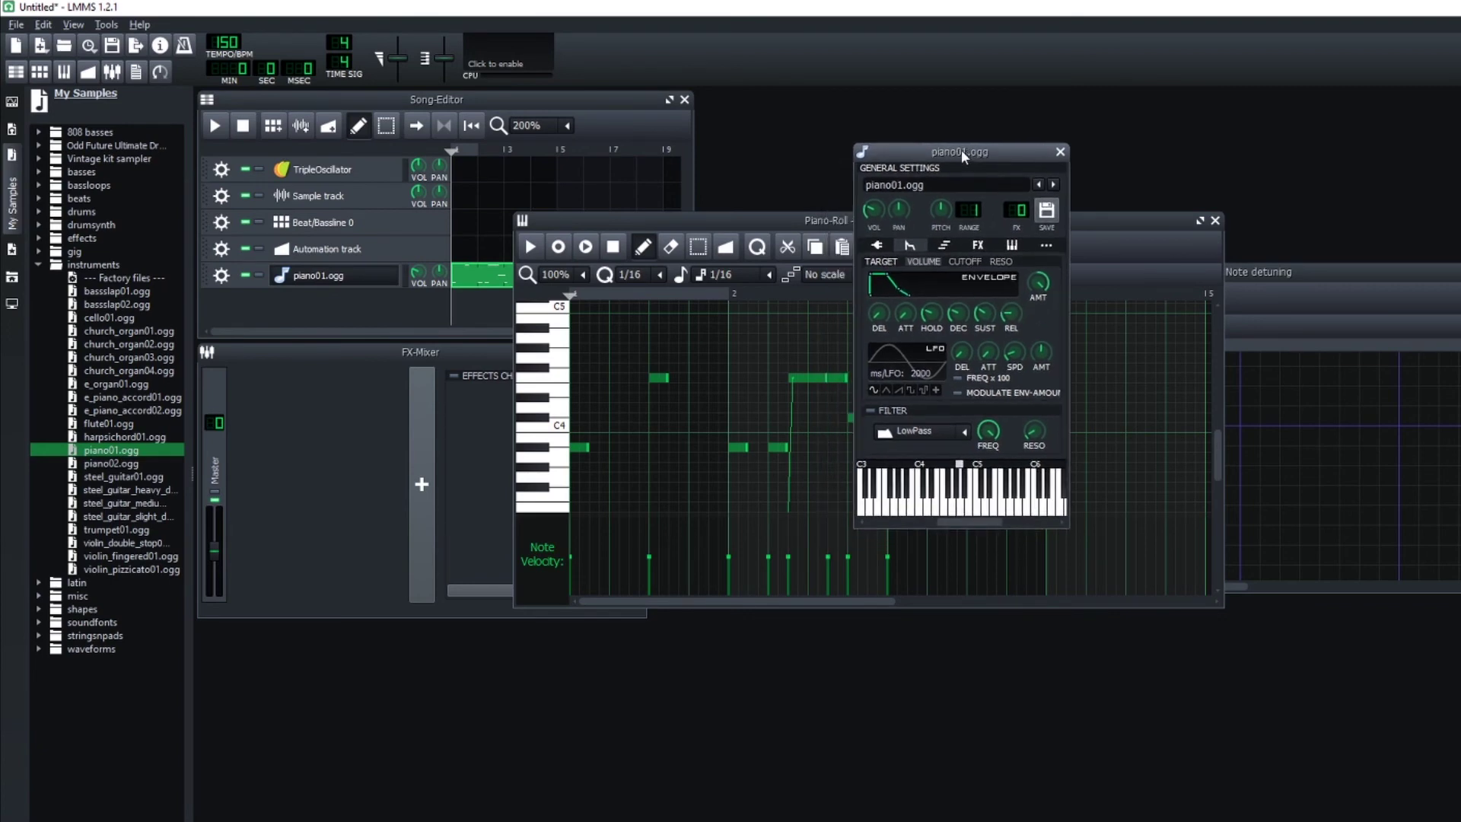
left_click(530, 246)
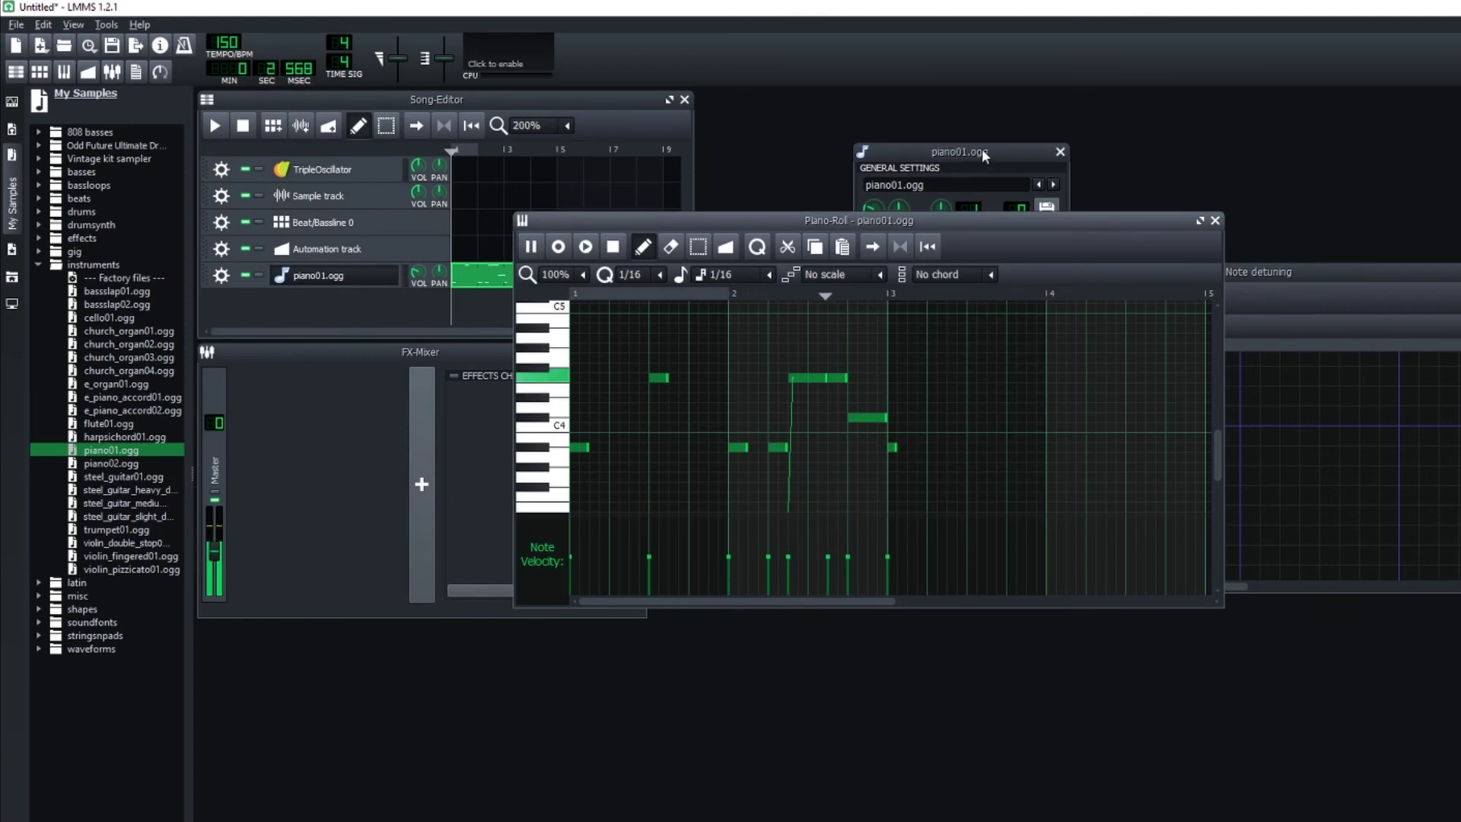
left_click(982, 149)
Play and stop the melody several times, bringing the piano01.ogg envelope settings forward.
left_click(612, 245)
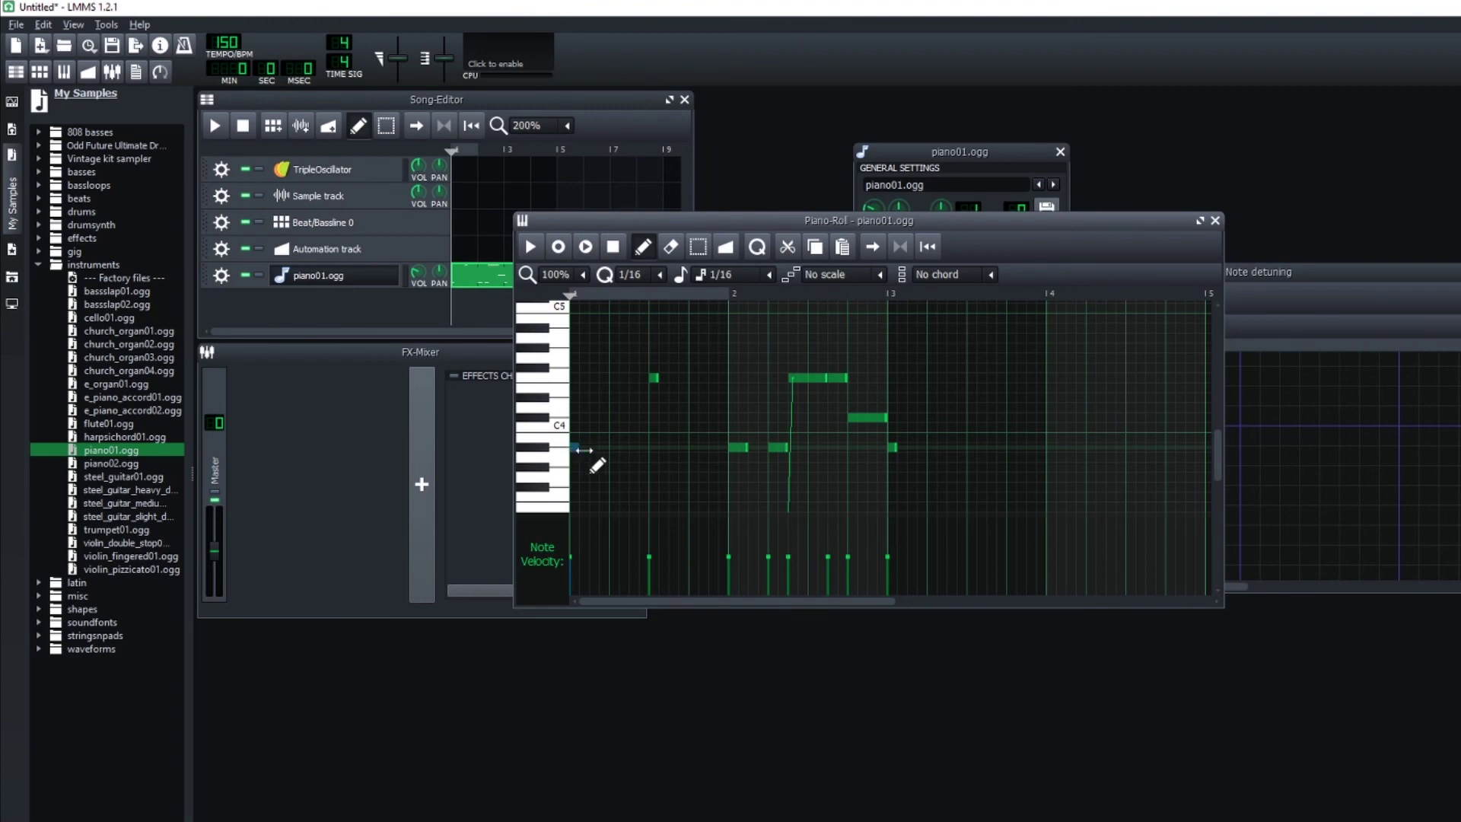
left_click(535, 247)
left_click(955, 152)
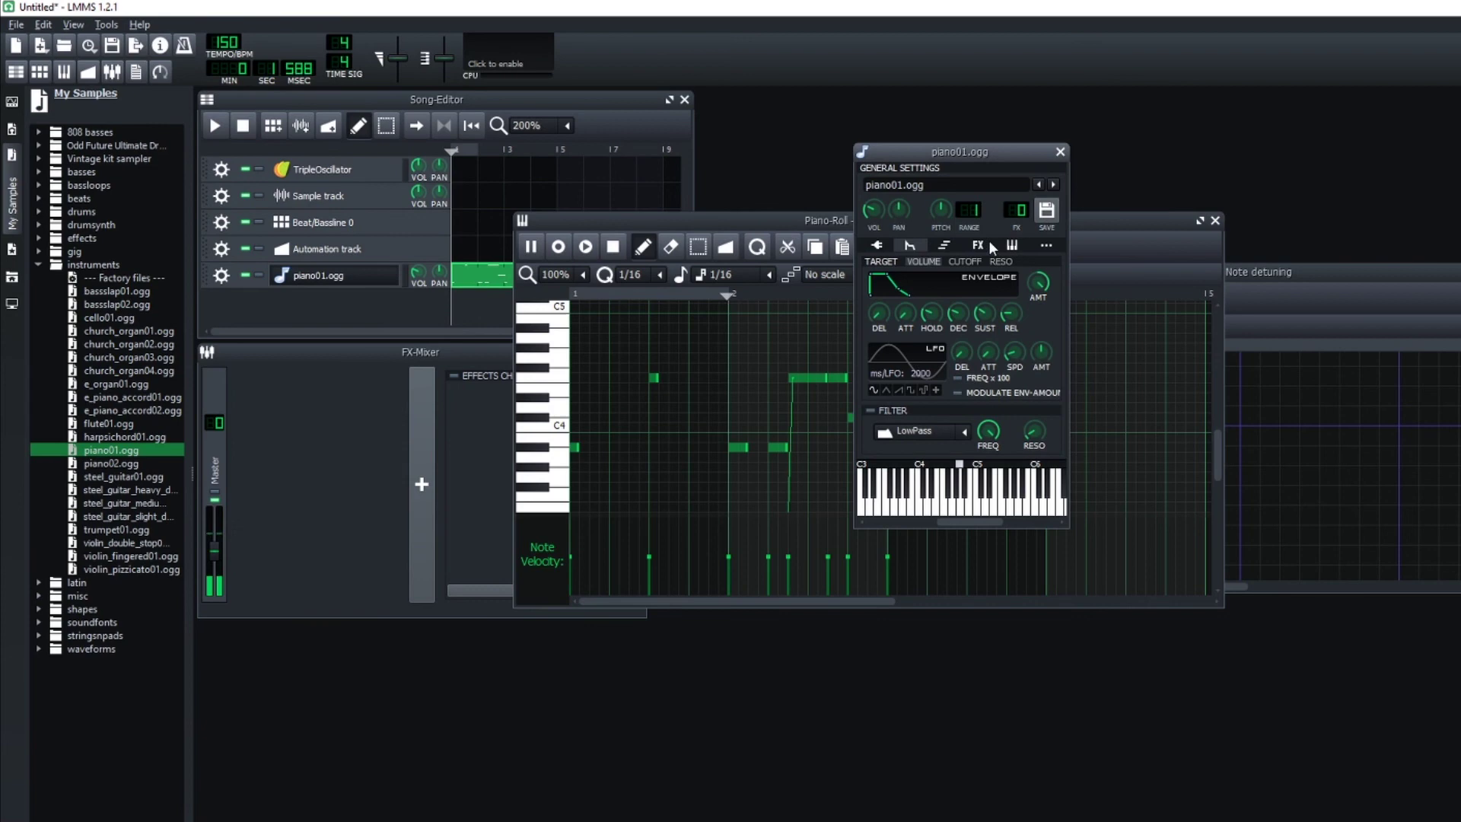
mouse_move(957, 313)
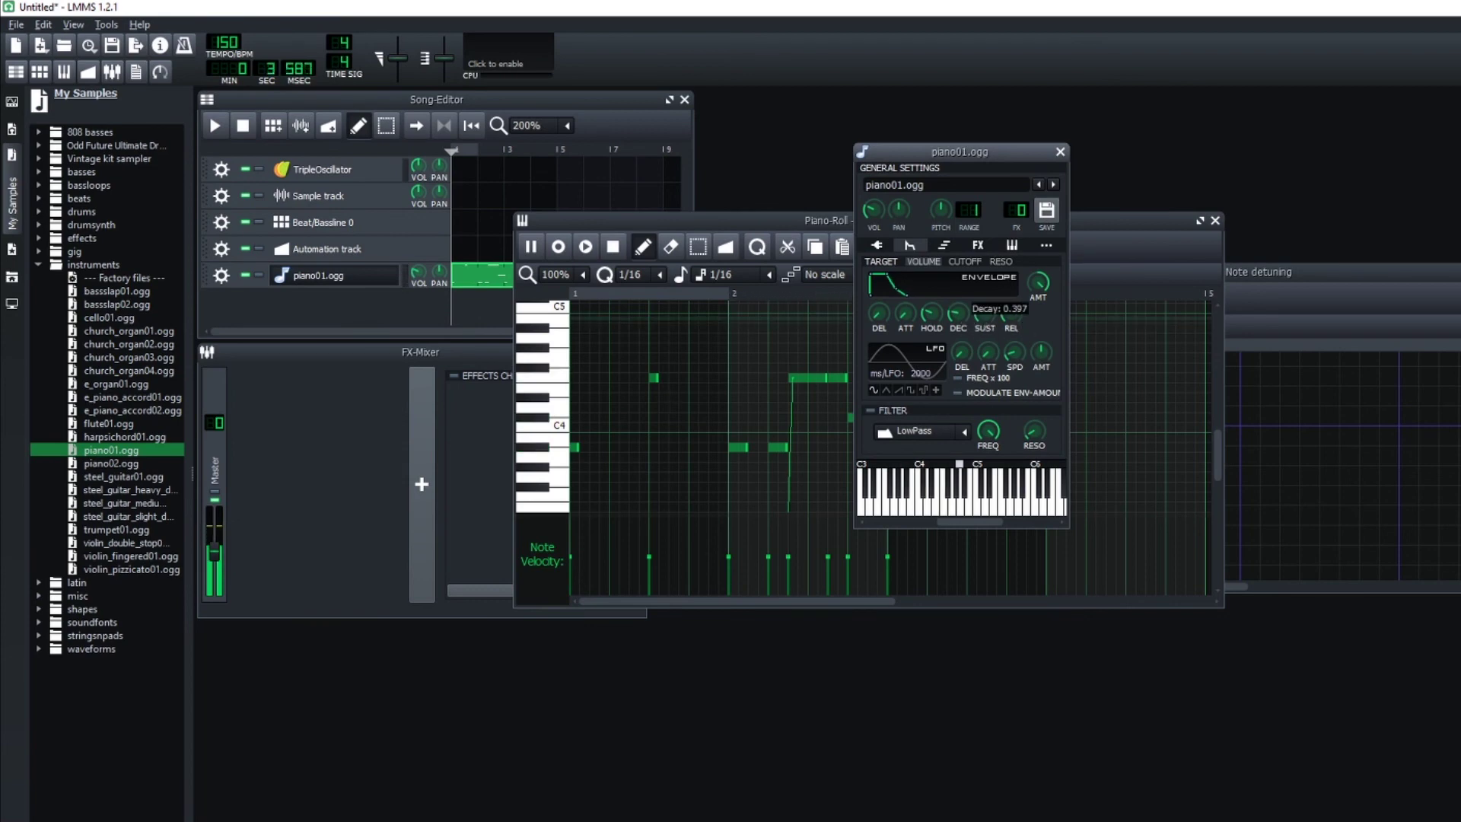
key("space")
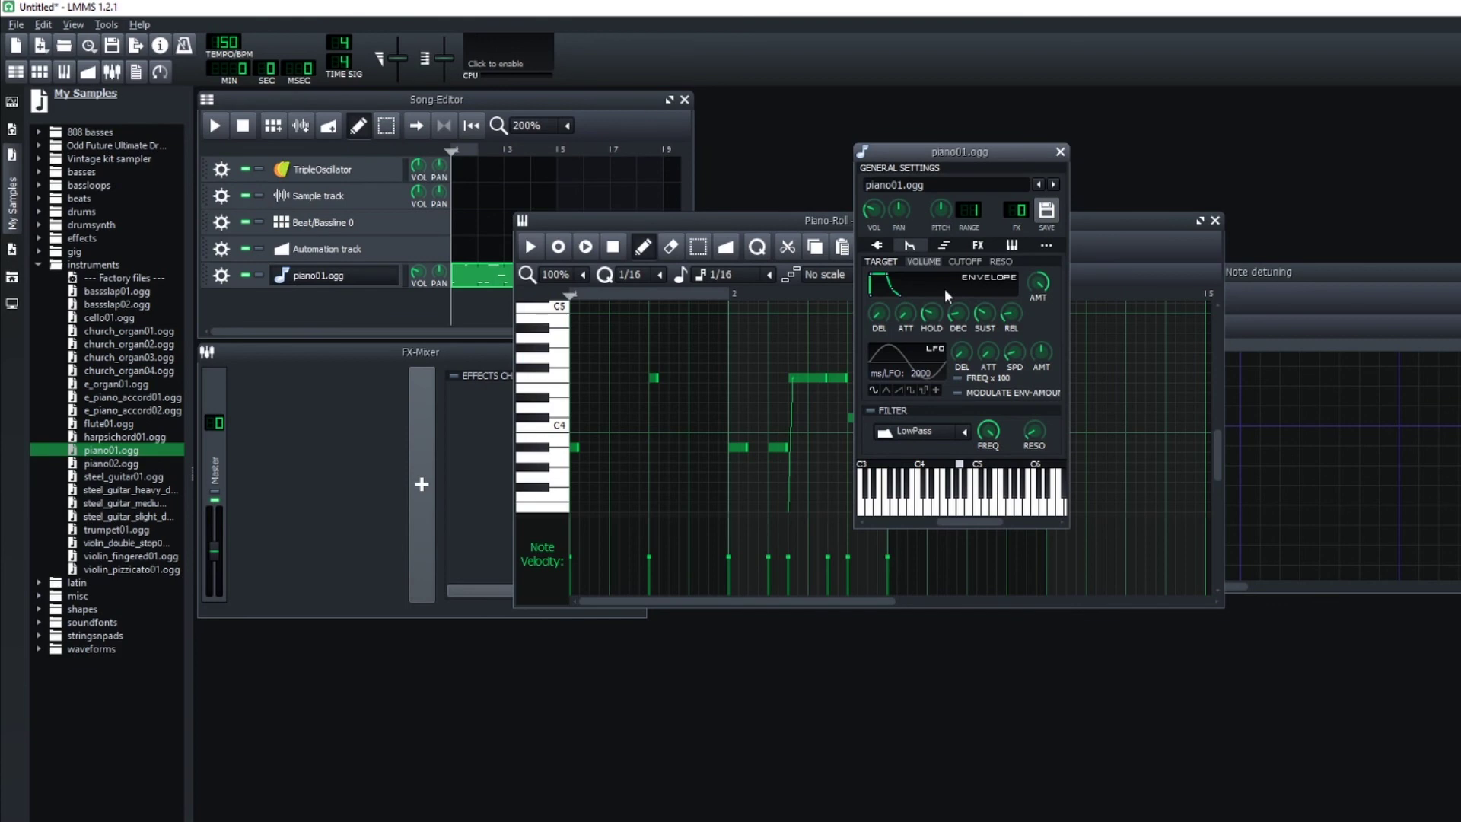
left_click(537, 249)
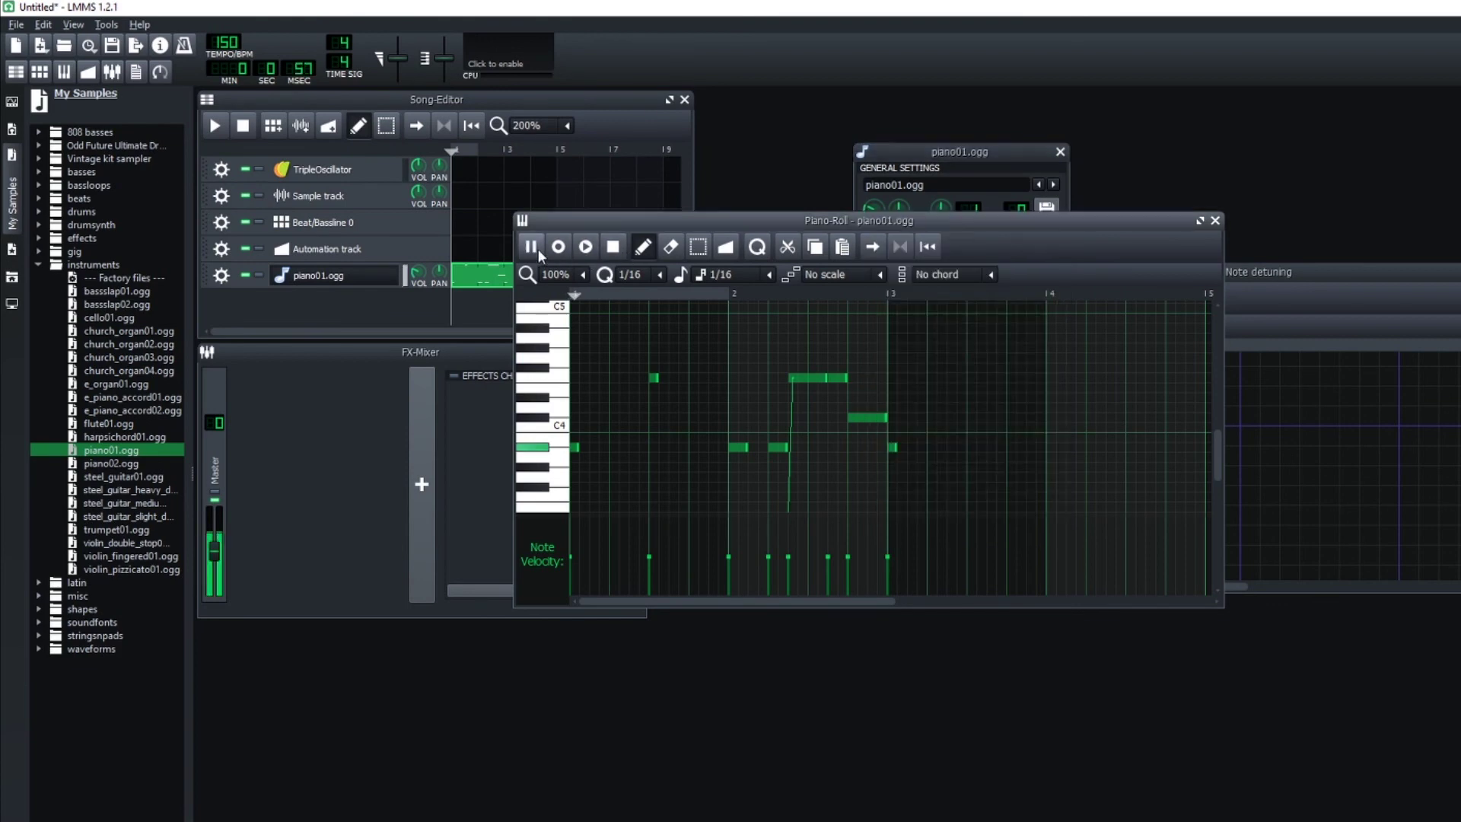
left_click(603, 256)
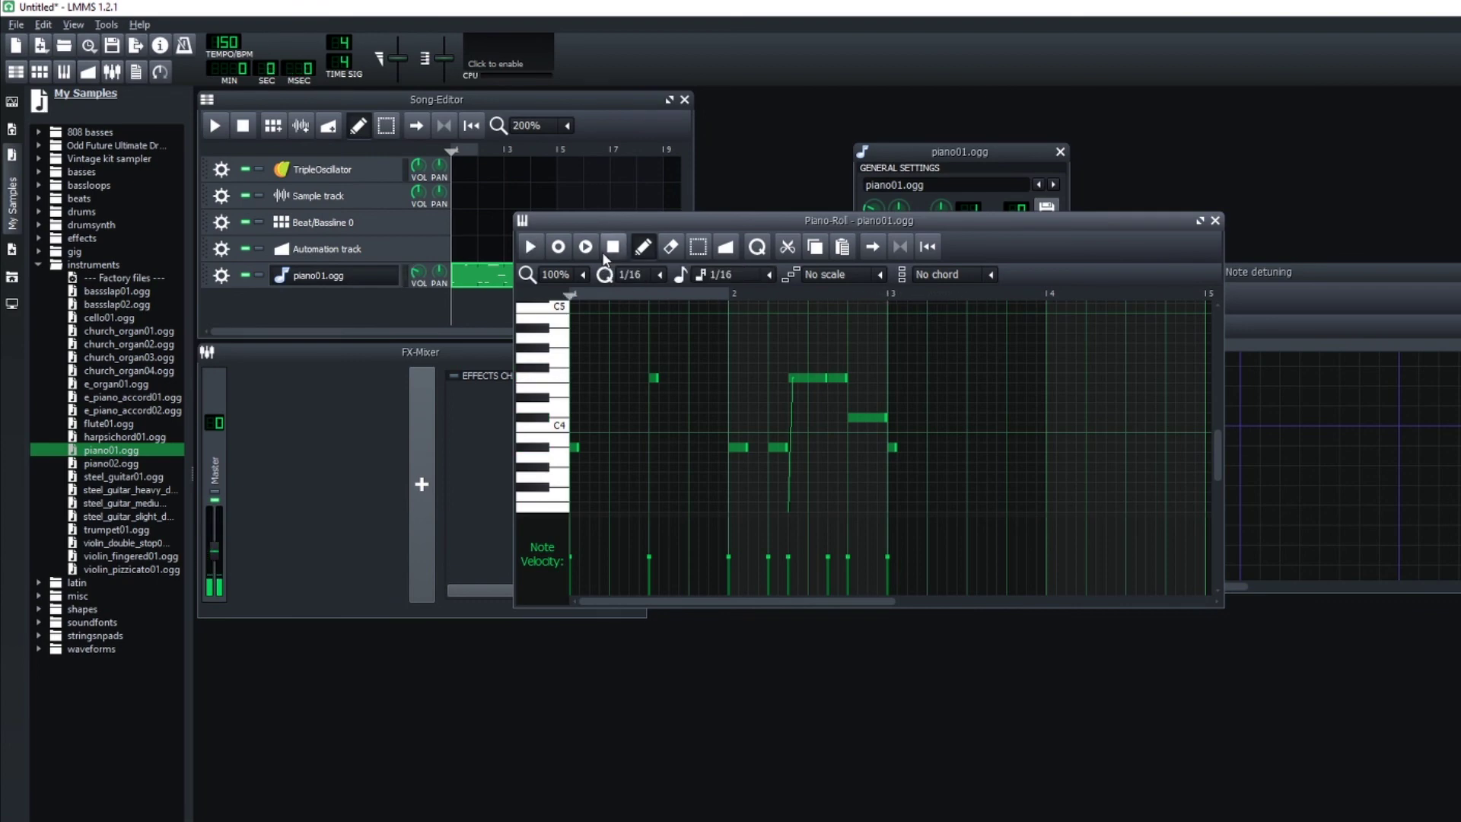